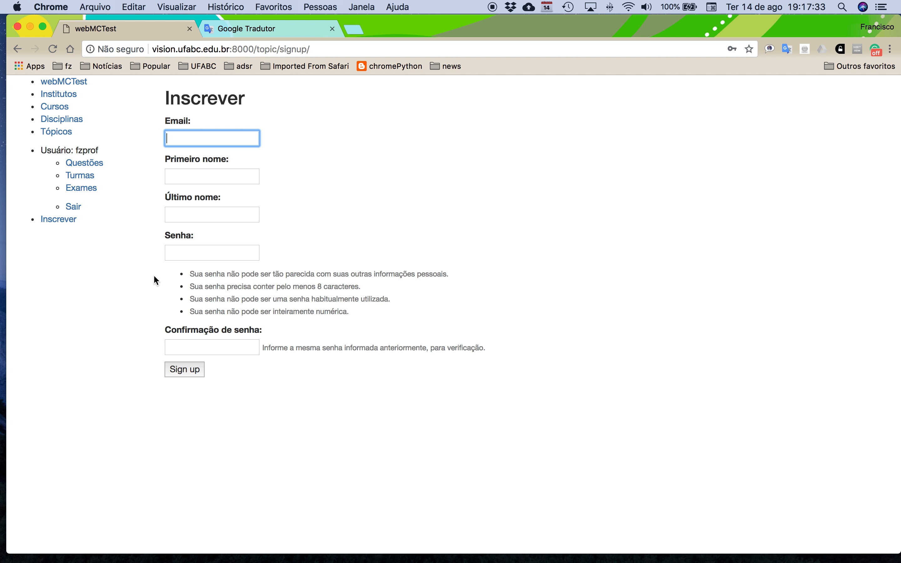
Step: View the list of disciplines, and open the form for creating a new class from the list of own classes
click(70, 119)
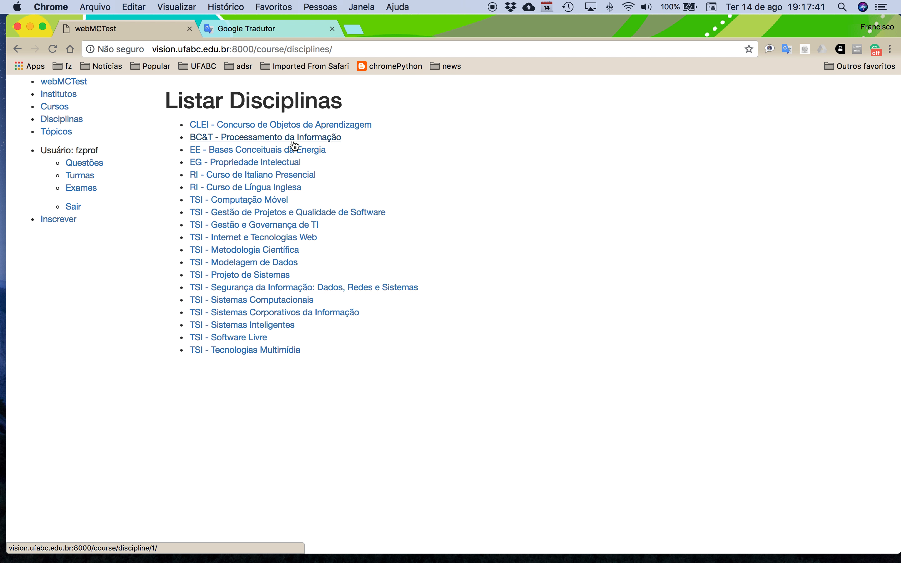
click(85, 178)
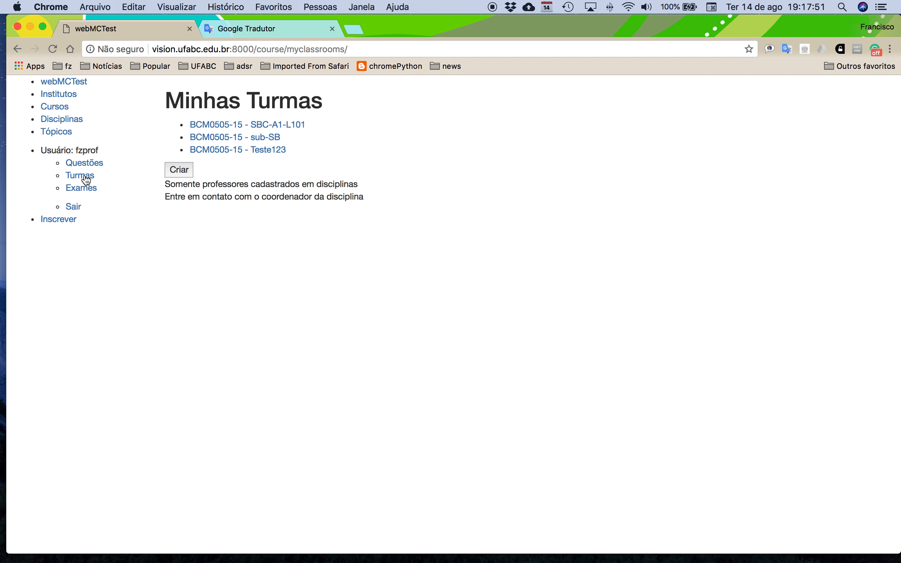
click(188, 172)
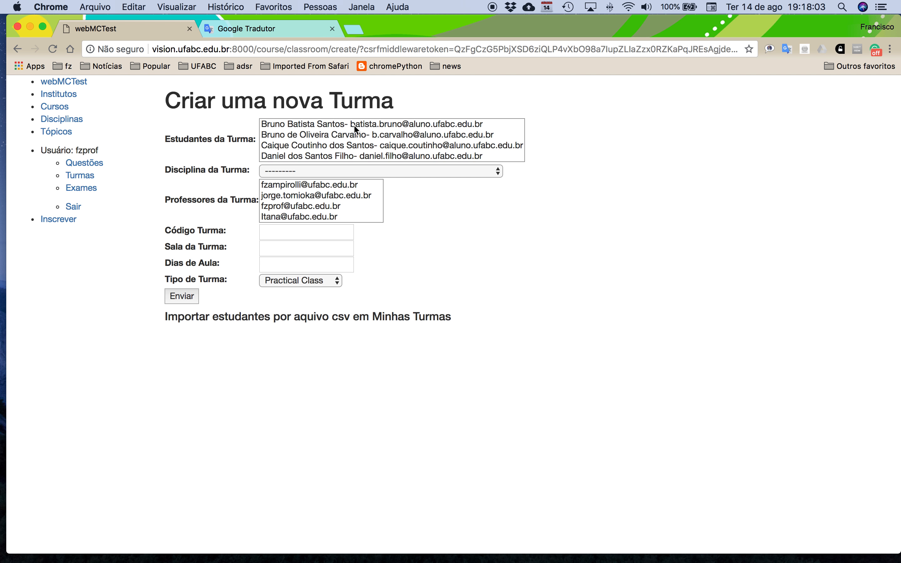
Step: In the new class form, choose BC&T - Processamento da Informação as the discipline and select the first listed professor
click(330, 175)
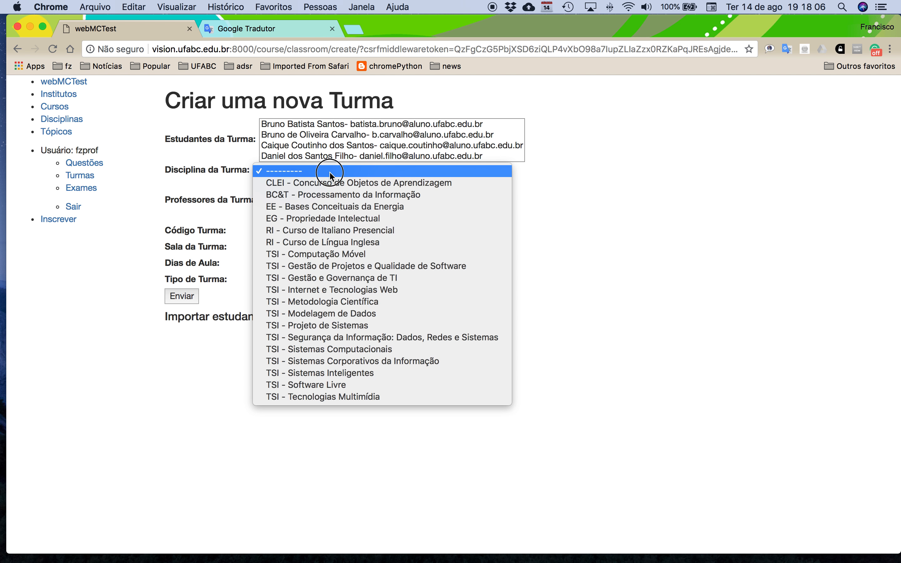
click(332, 195)
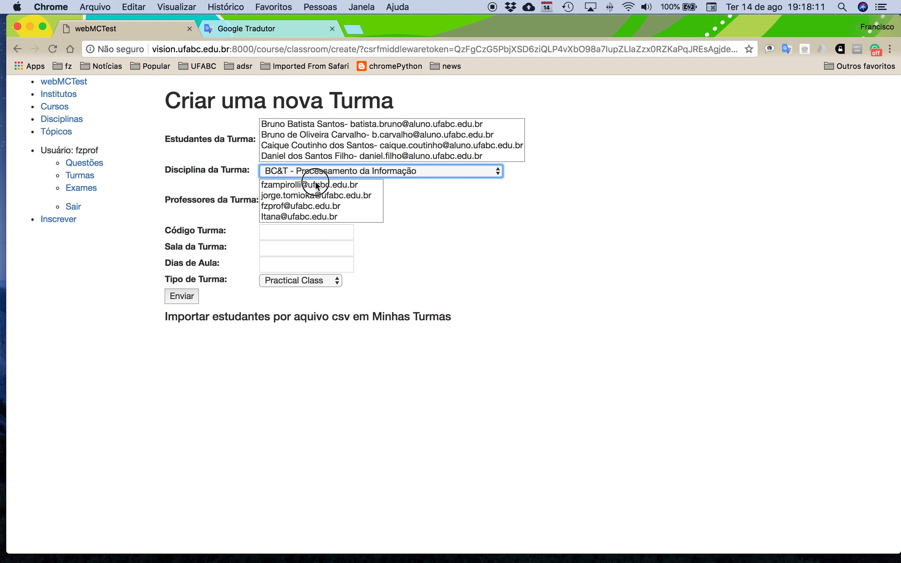
click(317, 185)
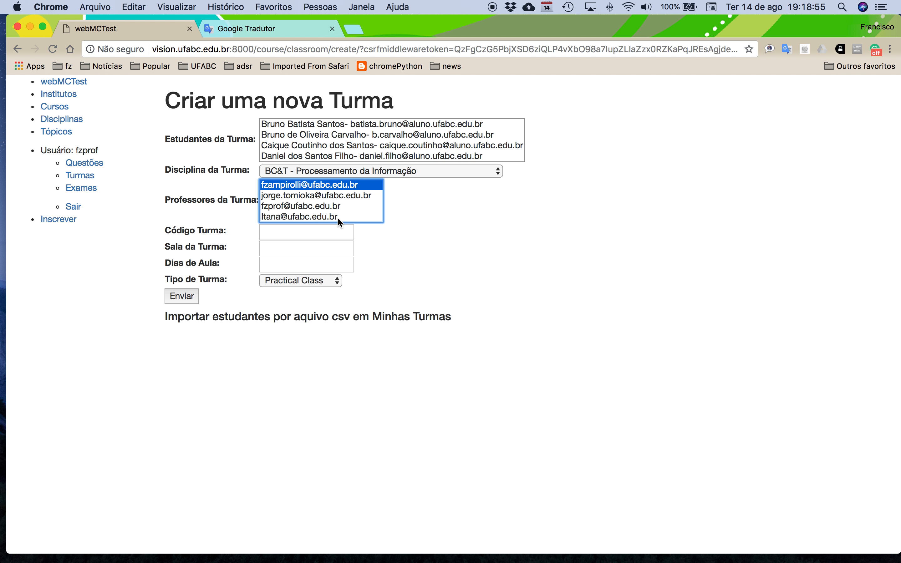
click(350, 236)
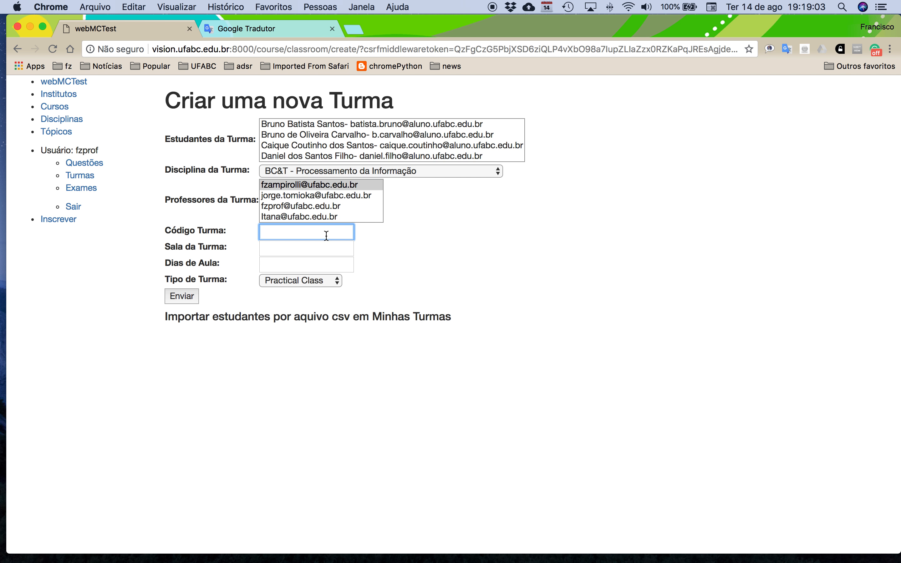
click(321, 249)
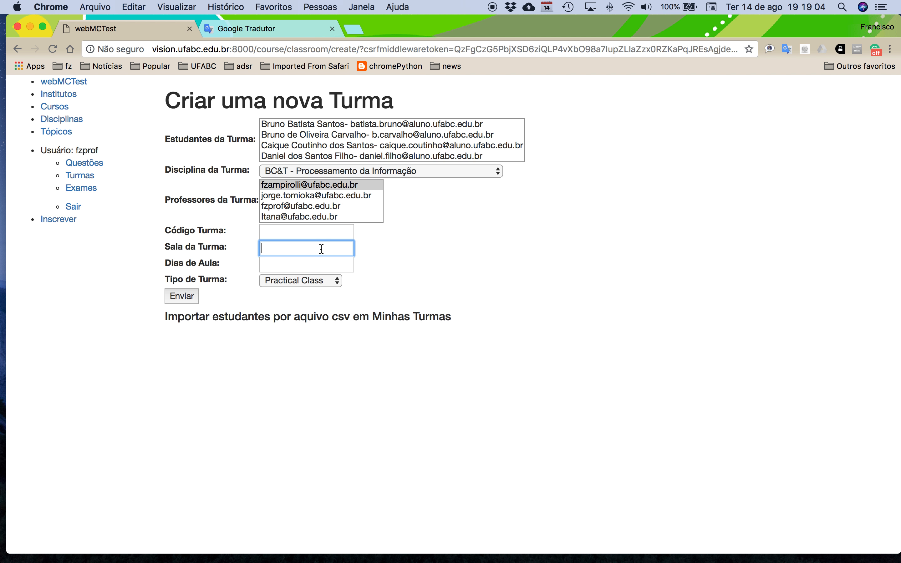
click(315, 264)
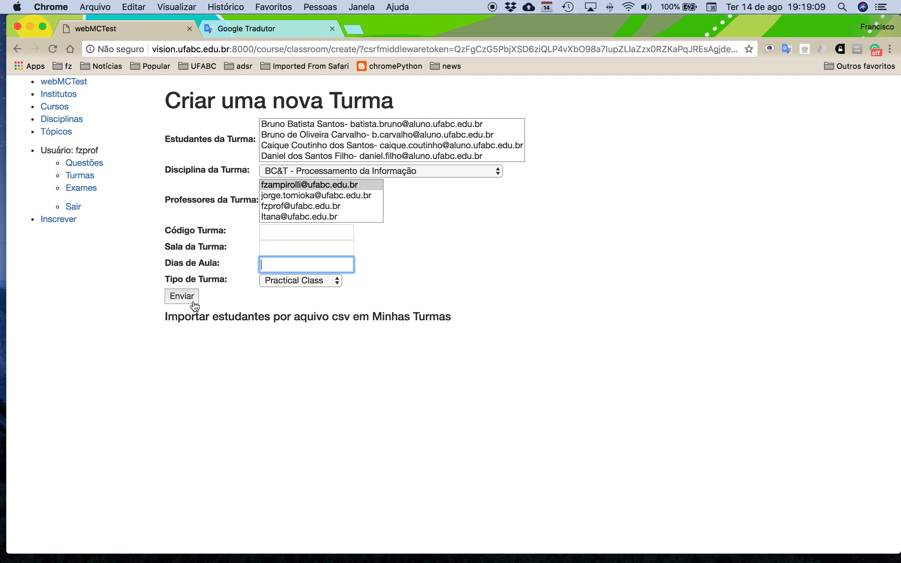
Step: Open the existing class BCM0505-15 - Teste123 for updating and bring up the file chooser for its student import
click(86, 179)
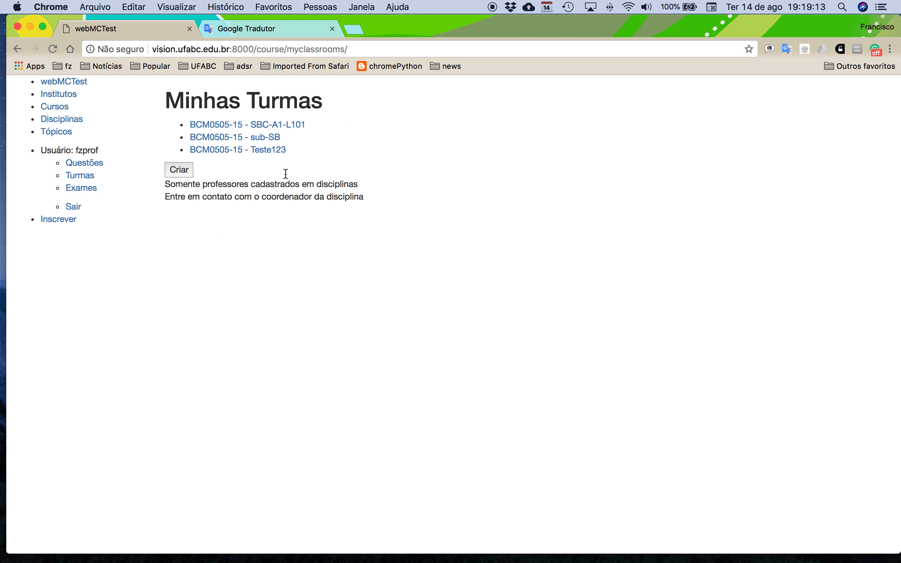
click(278, 151)
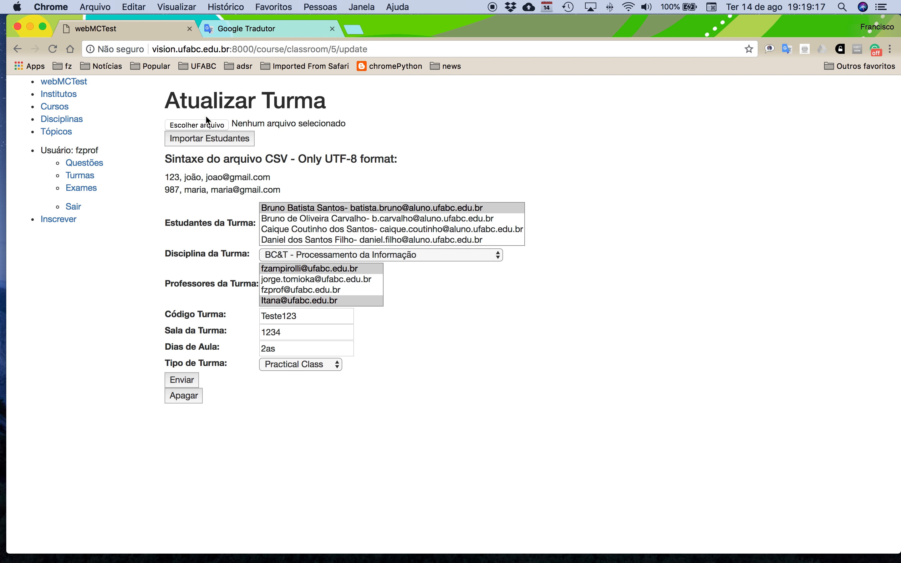
click(203, 125)
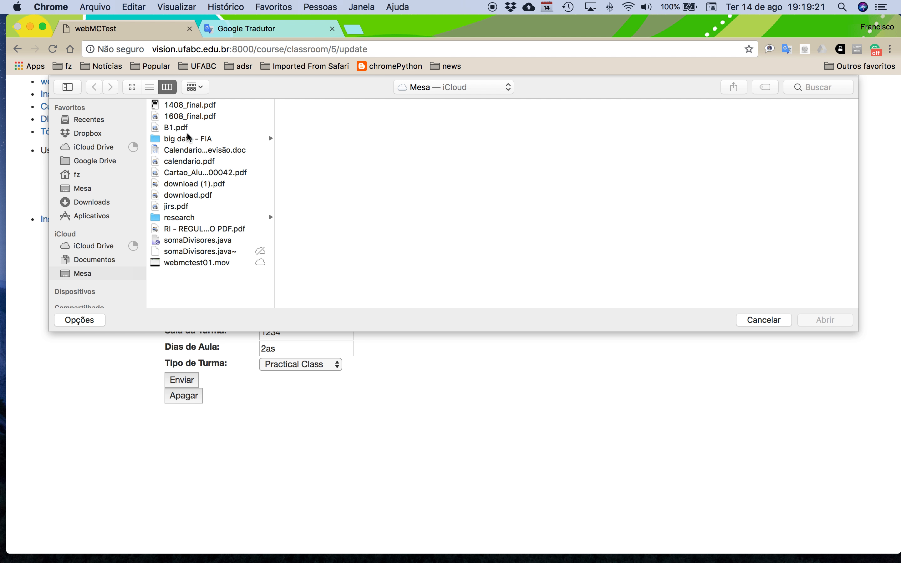
Step: Browse the Dropbox folders to PI/PI-EaD/PI-EaD-provas-2018q2/script3MCTest/courses to find the student CSV files
click(80, 177)
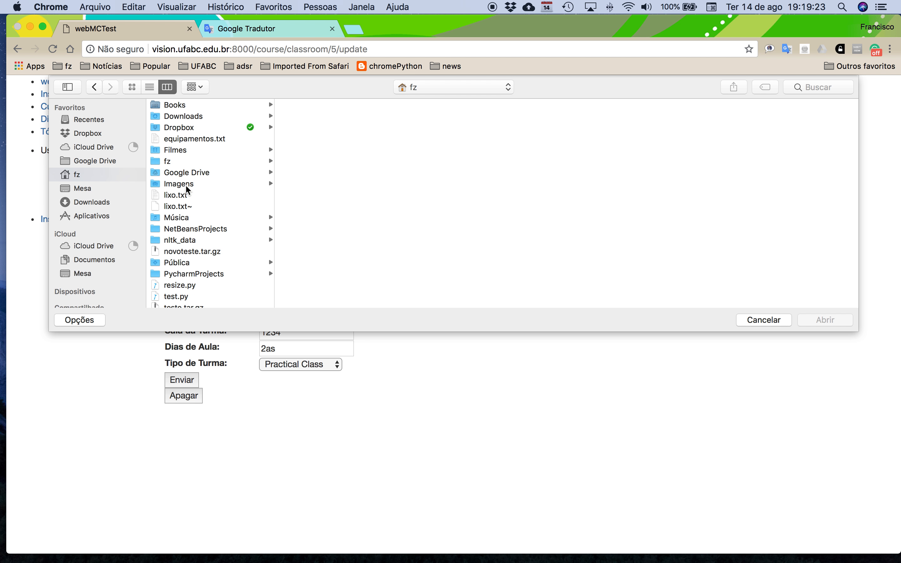
click(78, 135)
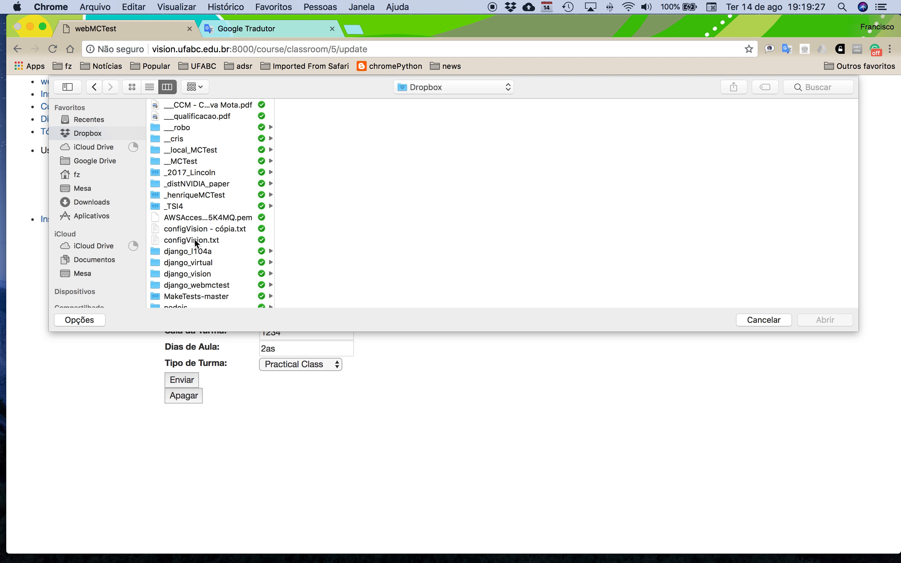
scroll(196, 240, down, 5)
scroll(195, 241, up, 2)
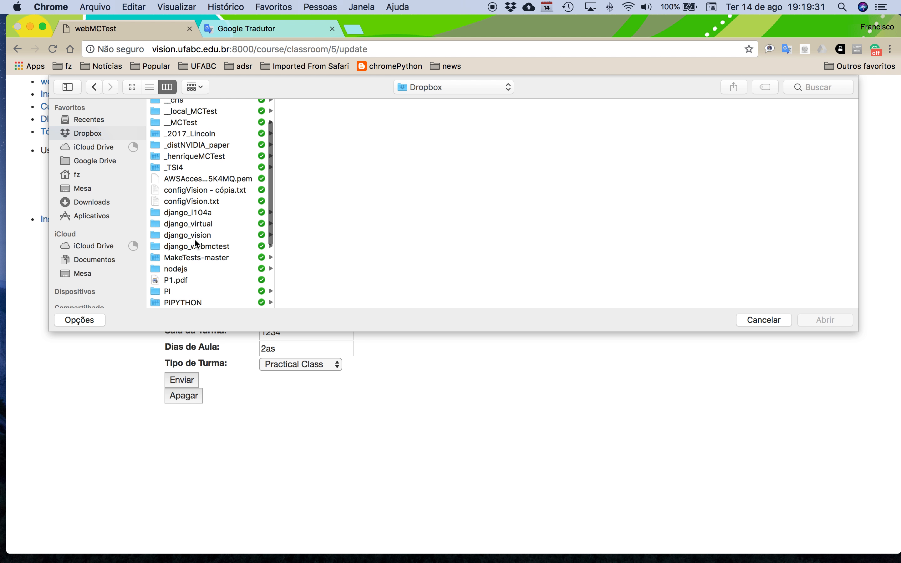
scroll(195, 242, down, 3)
click(193, 260)
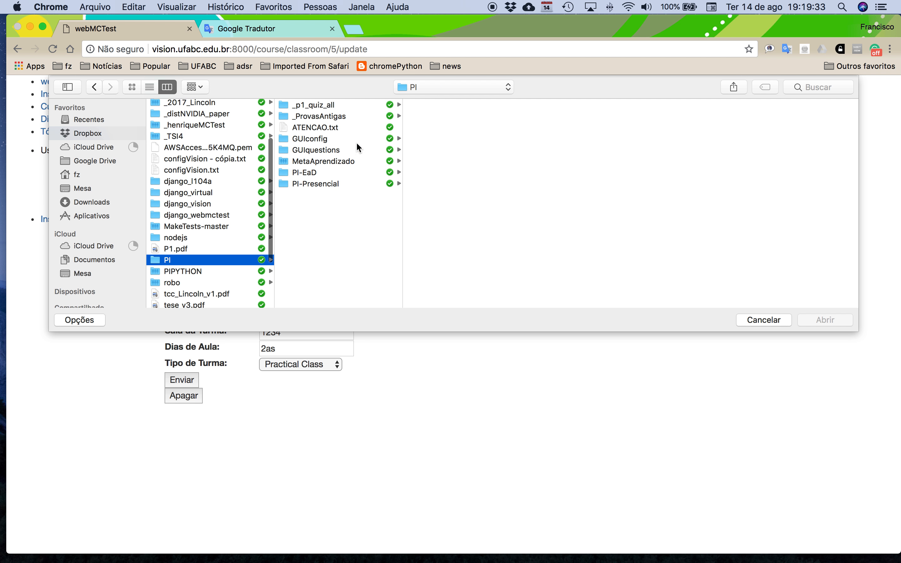
click(314, 173)
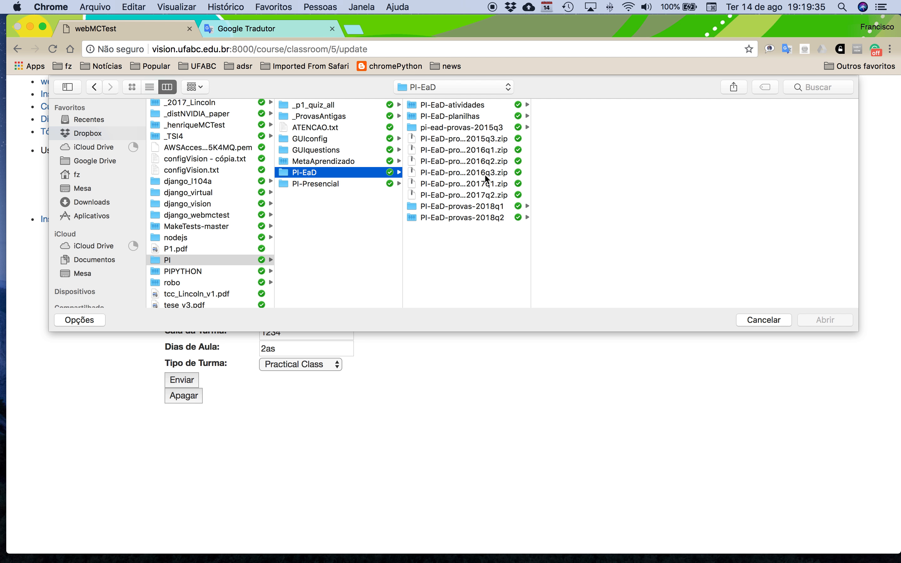
click(462, 219)
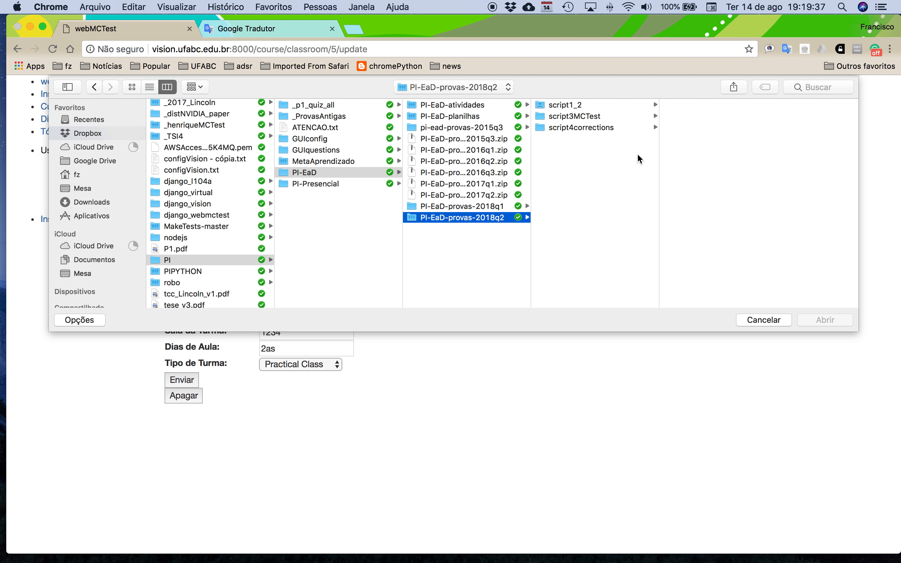
click(578, 119)
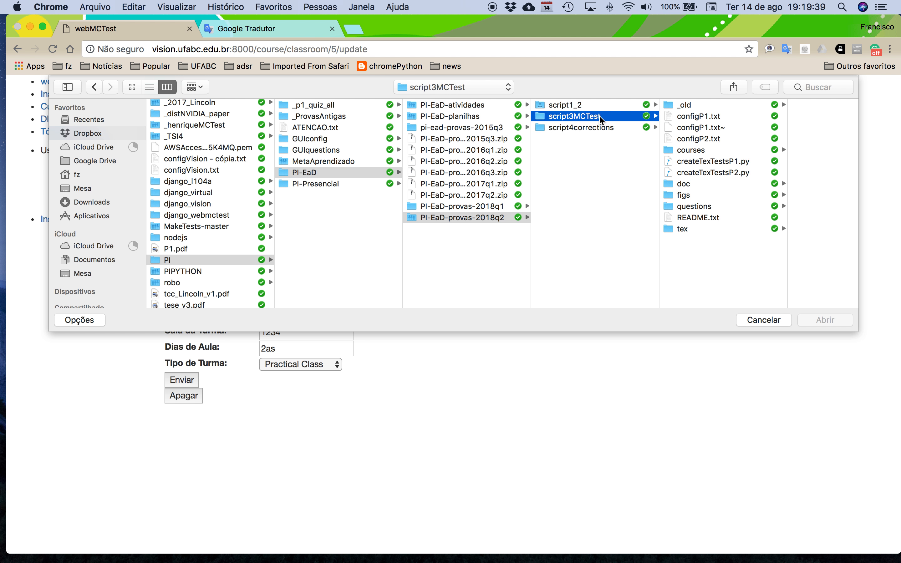
click(695, 206)
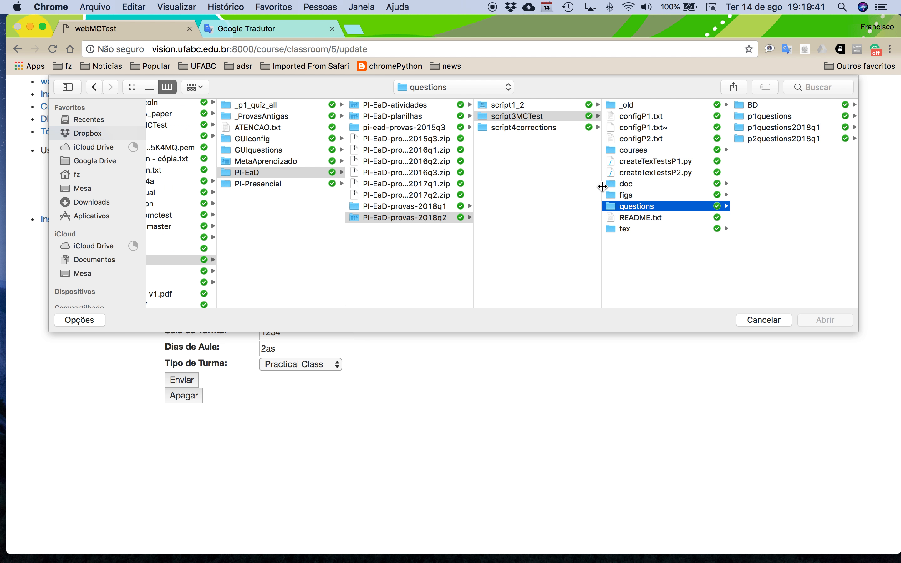
click(637, 151)
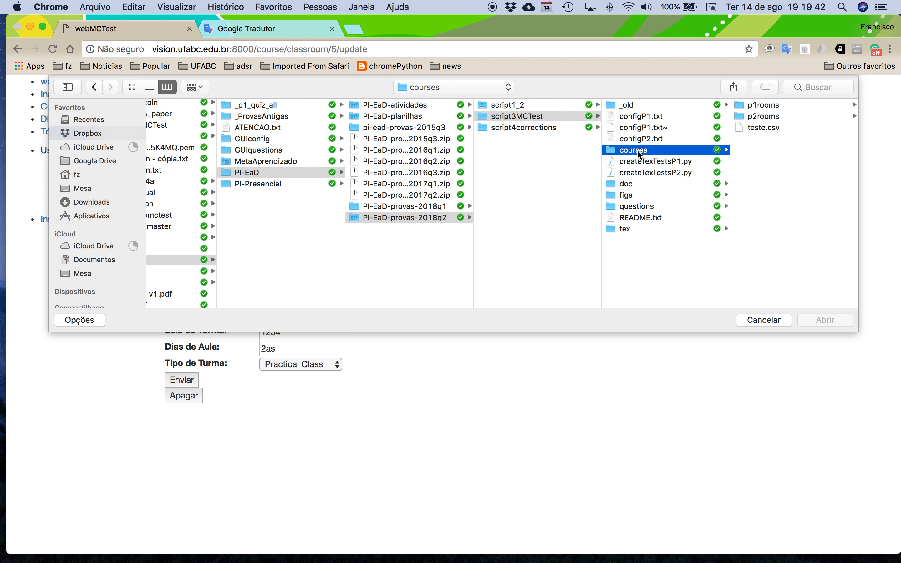
Step: Preview the contents of SA_S101.csv in the p1rooms folder, and cancel the file selection
click(762, 107)
click(763, 117)
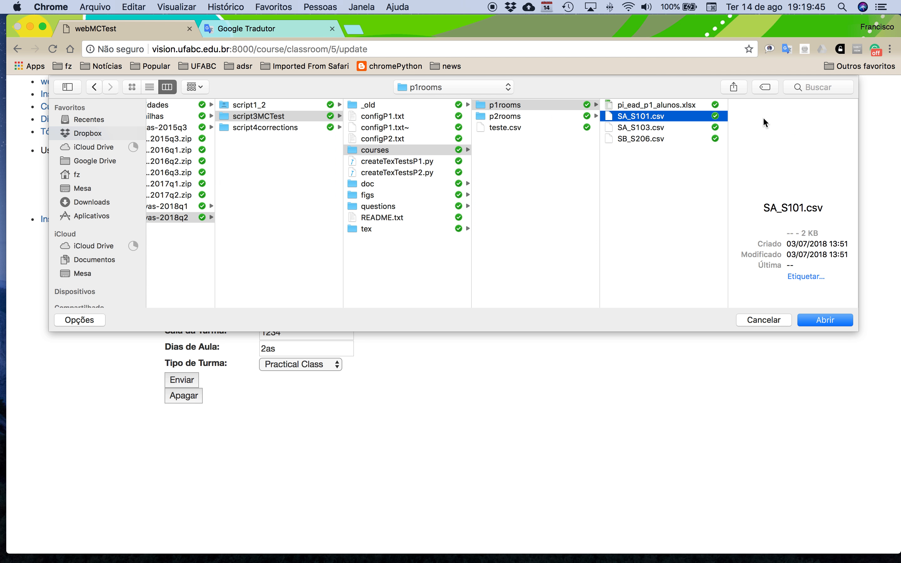
key(space)
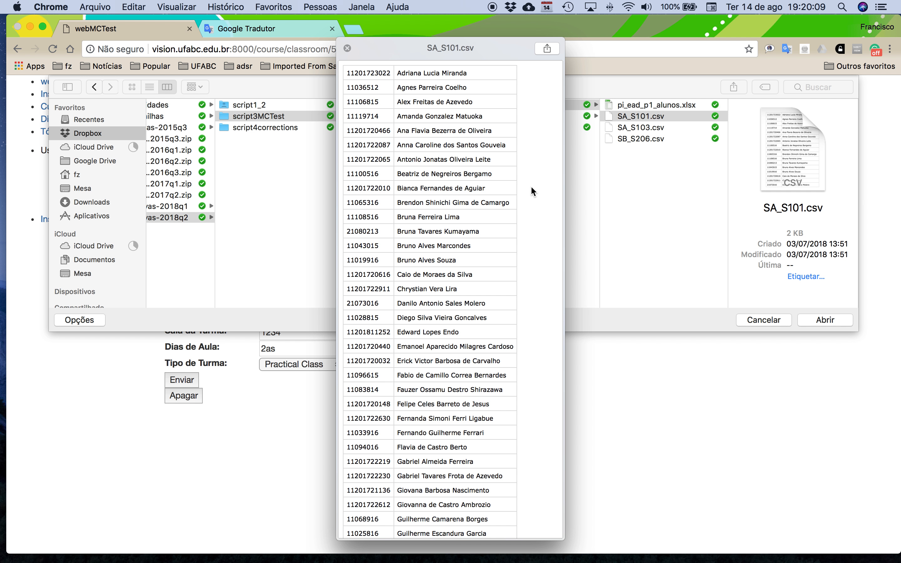
key(space)
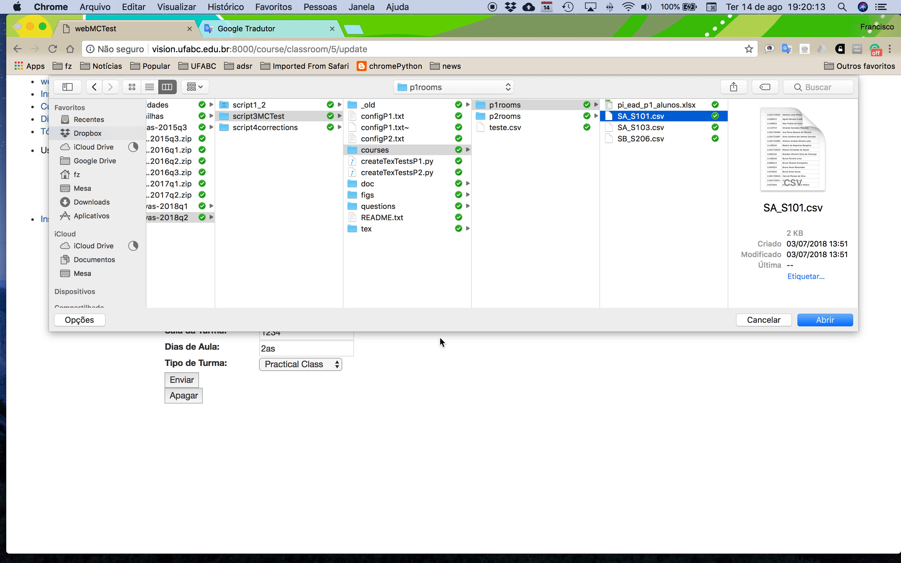
click(778, 320)
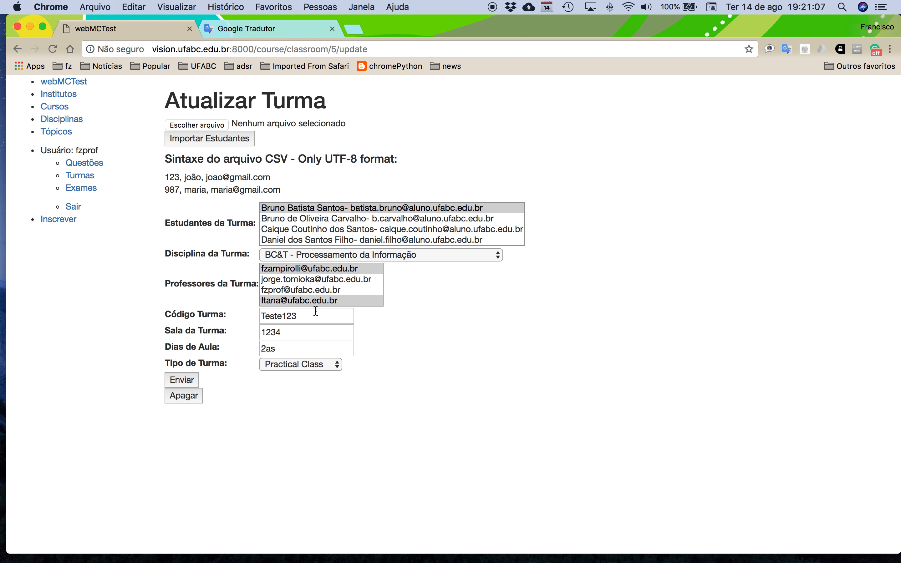
Step: Examine the professors assigned to class Teste123 and return to the list of own classes without saving
scroll(324, 298, down, 5)
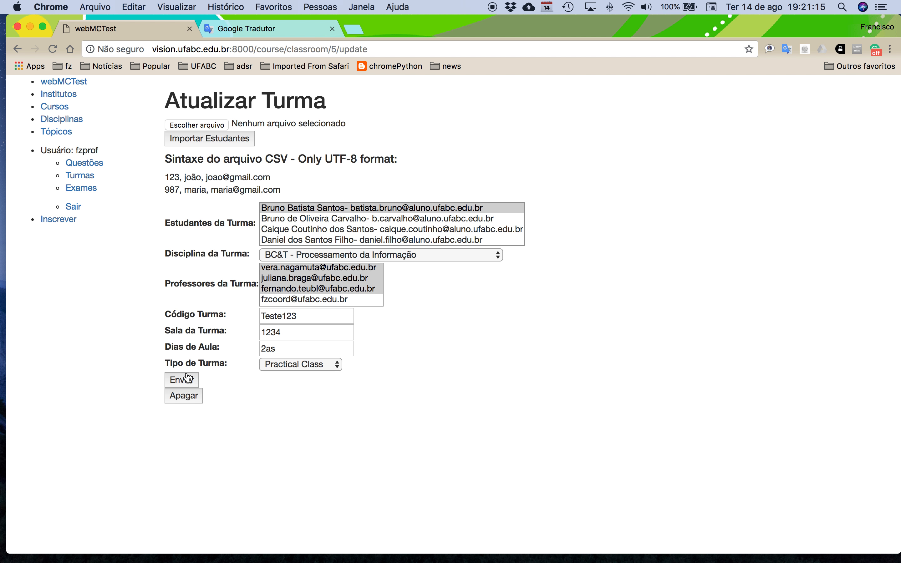
click(82, 178)
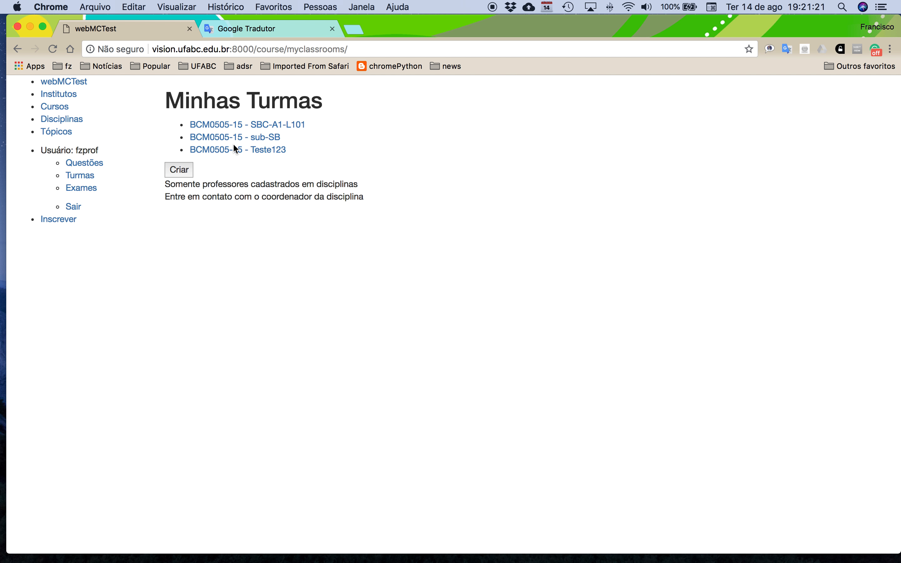
Step: Start a new exam from the list of own exams and name it Recuperação
click(84, 190)
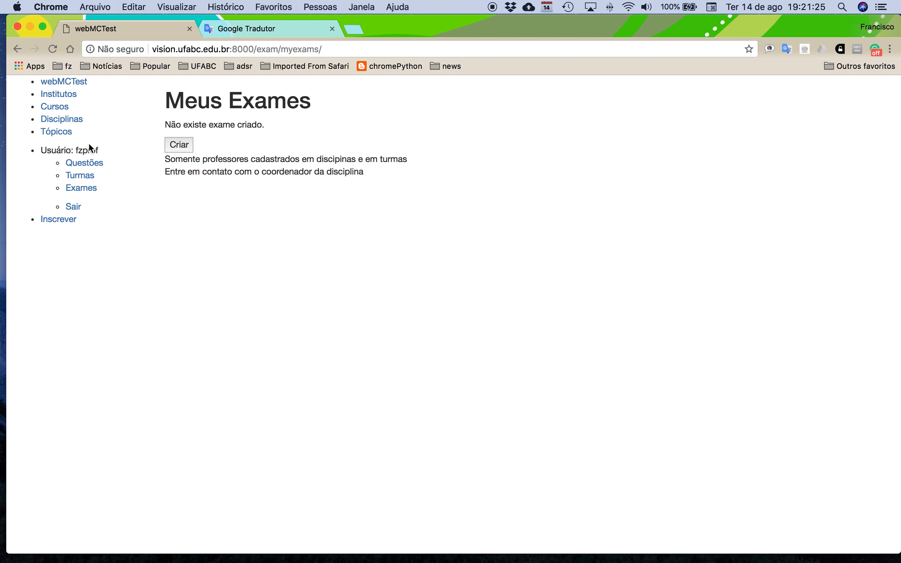
click(187, 146)
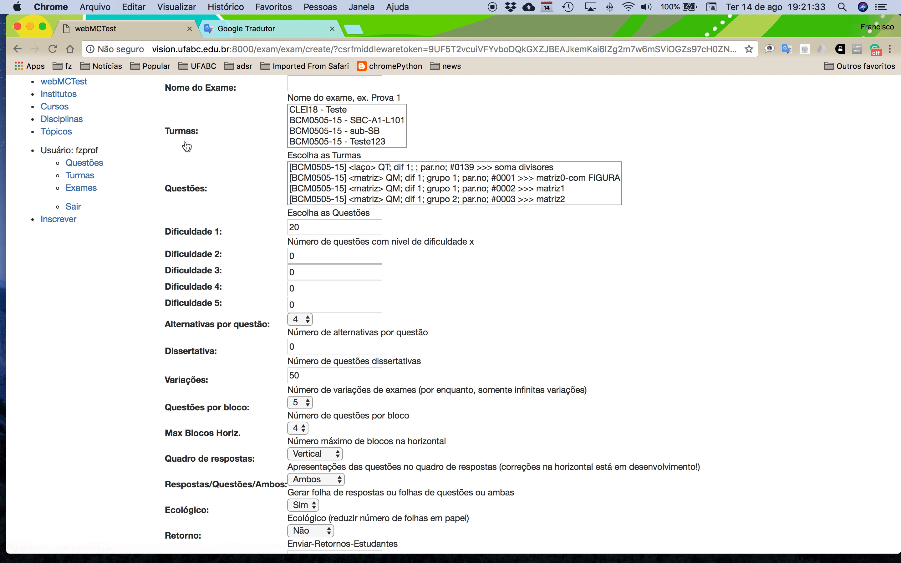
click(354, 85)
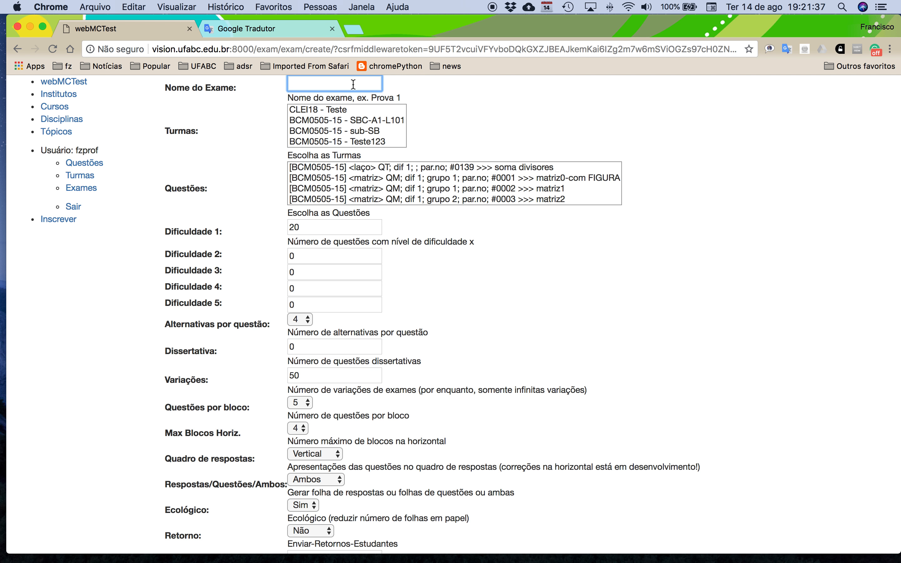
text(Recuperação)
Step: Assign the class BCM0505-15 - Teste123 to the exam and select question #0001 matriz0-com FIGURA
scroll(354, 129, down, 2)
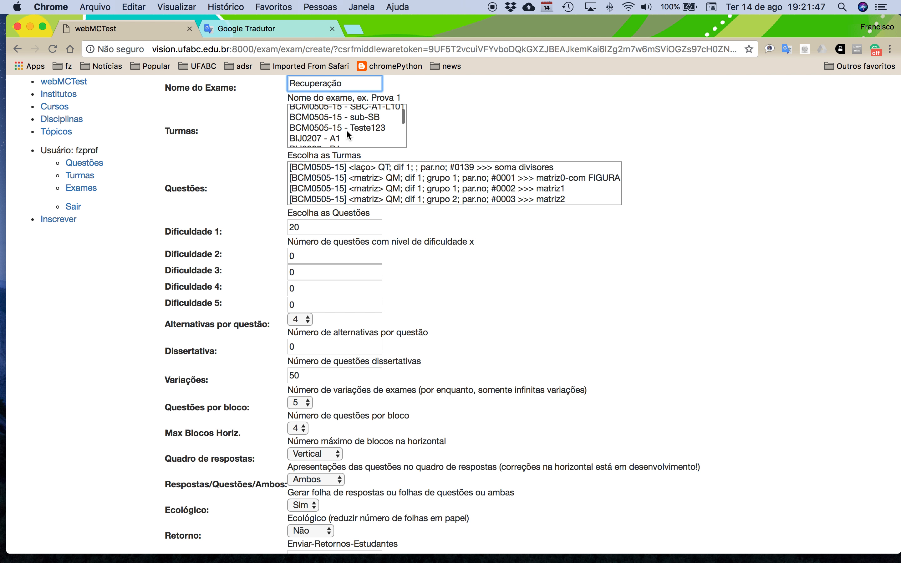
click(347, 131)
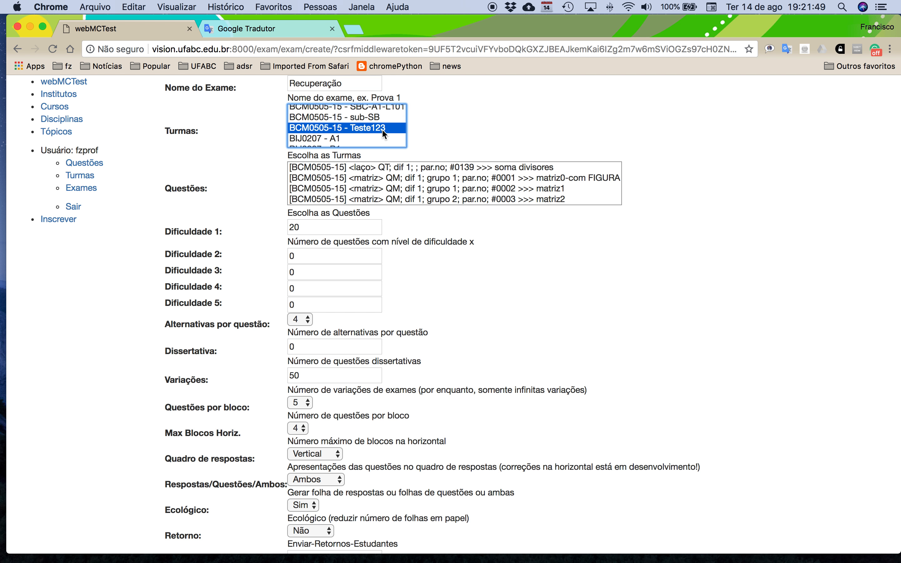
scroll(382, 129, up, 2)
scroll(383, 128, down, 3)
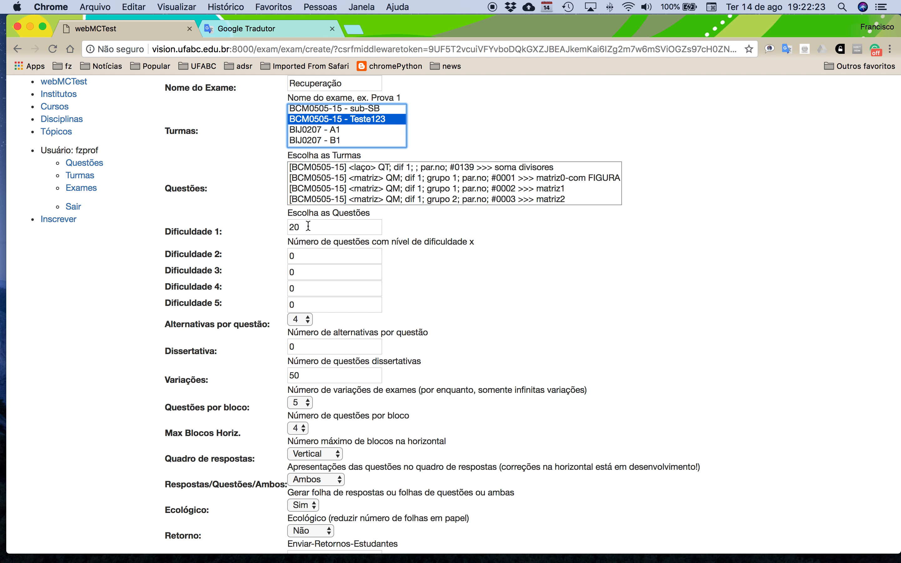
click(447, 167)
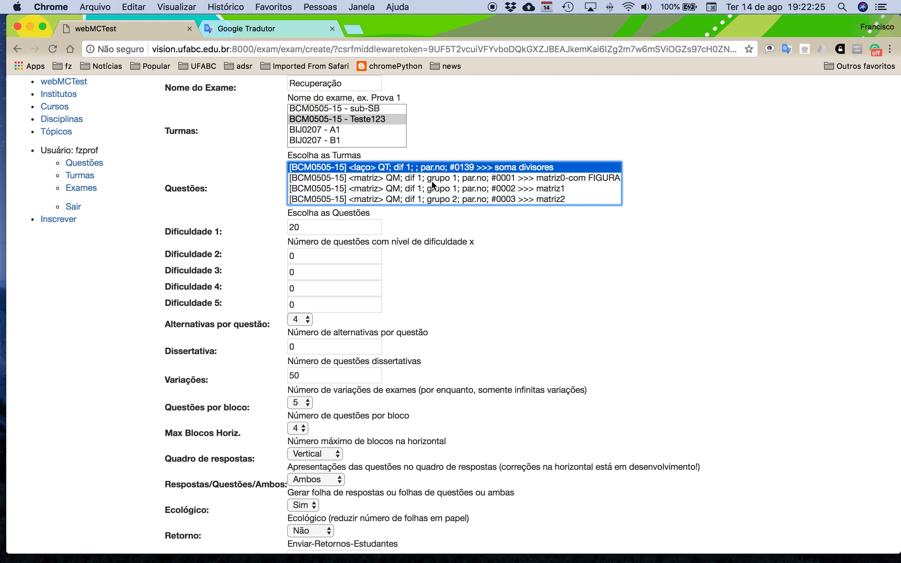
click(433, 182)
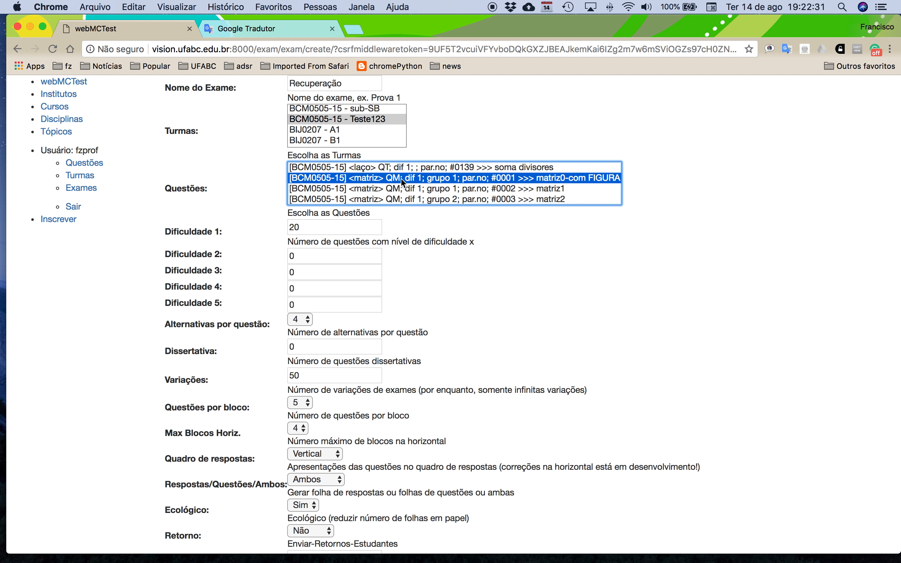
Step: Extend the exam's question selection with #0002 matriz1, #0003 matriz2 and #0004 matriz0
super+click(424, 188)
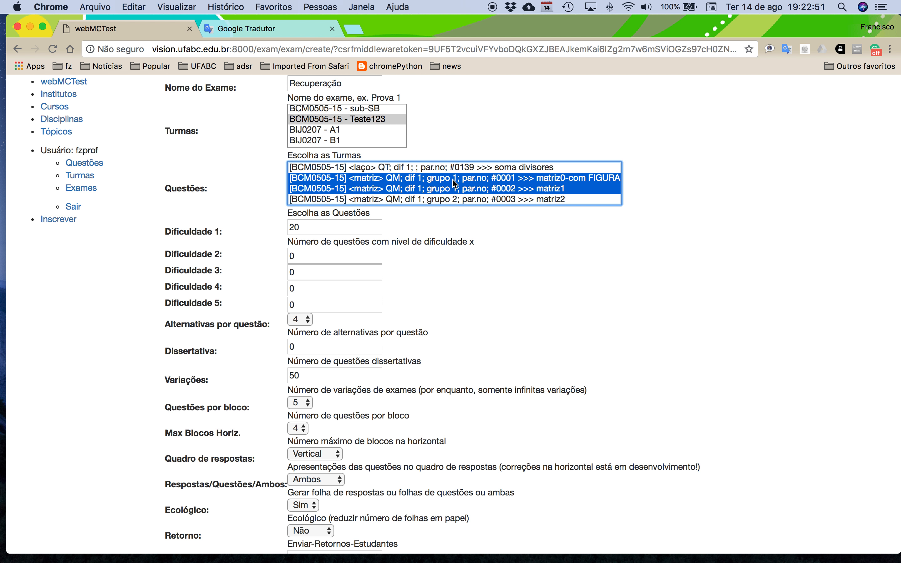
key(shift+Down)
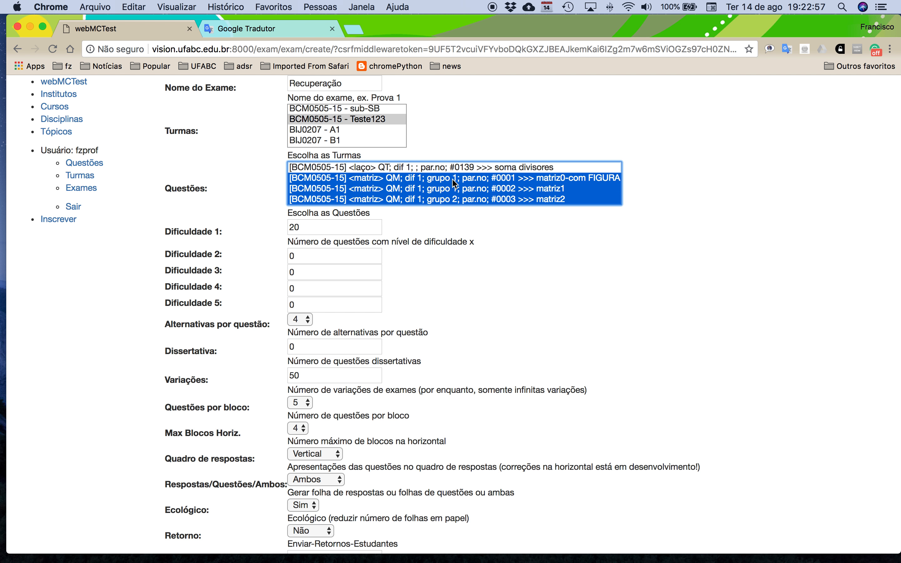
scroll(455, 184, down, 1)
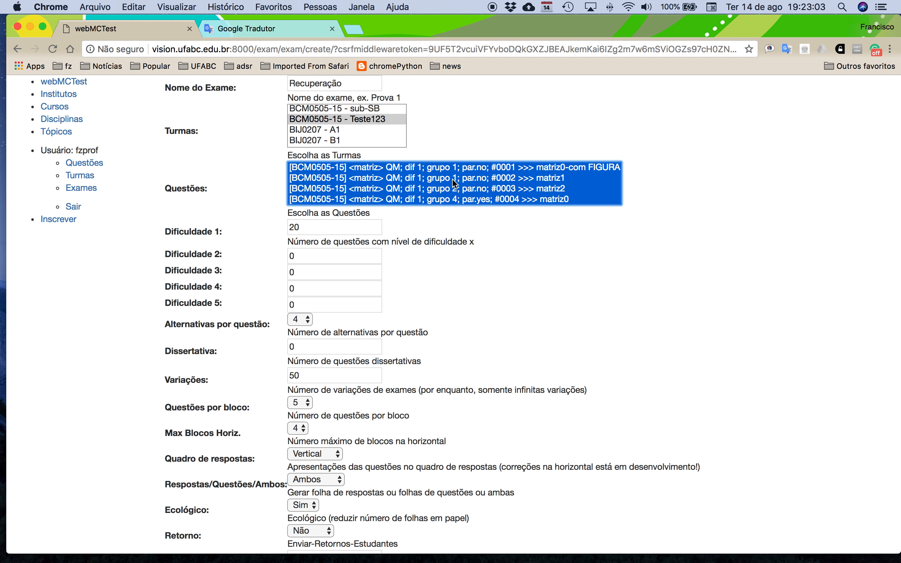
scroll(455, 184, down, 1)
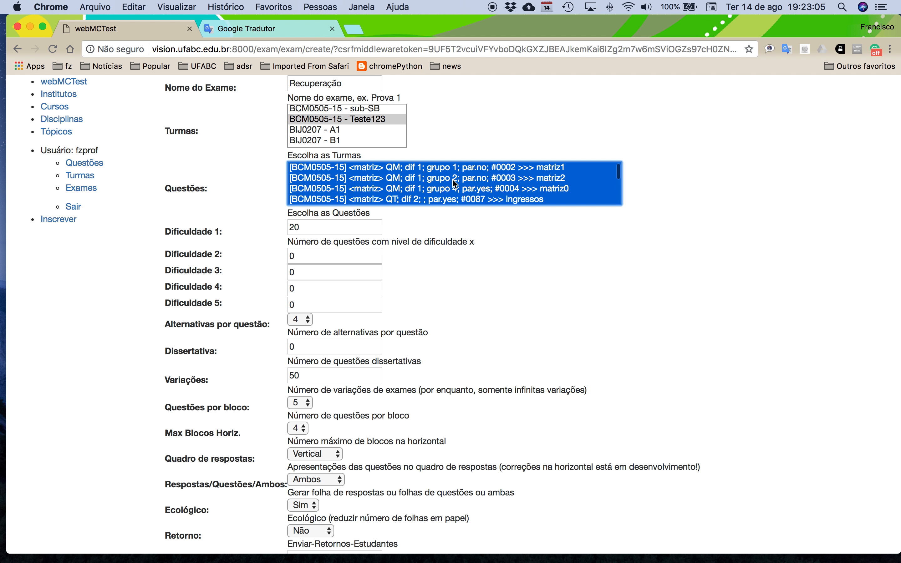
key(shift+Up)
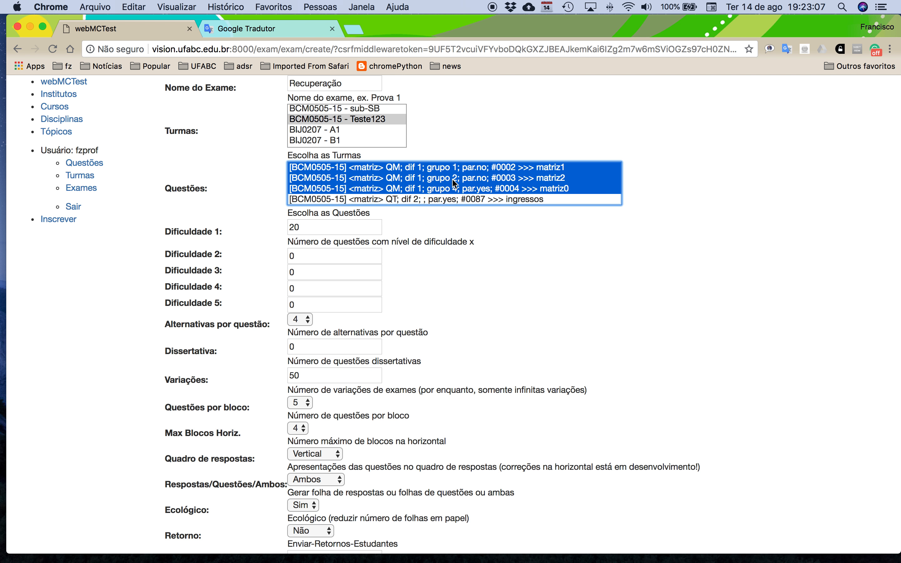
scroll(474, 184, up, 2)
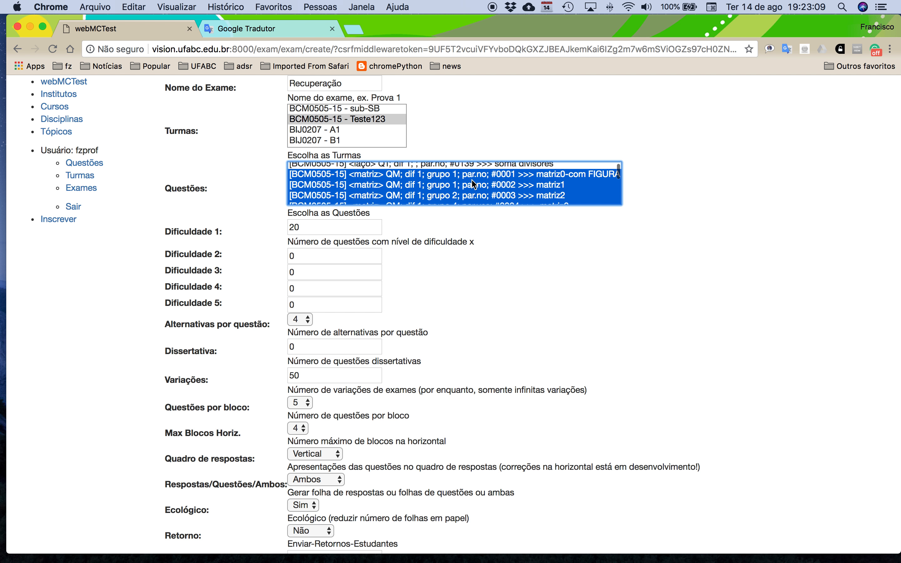
Step: Look through the remaining questions in the question list and review the selected matriz questions
scroll(474, 184, down, 2)
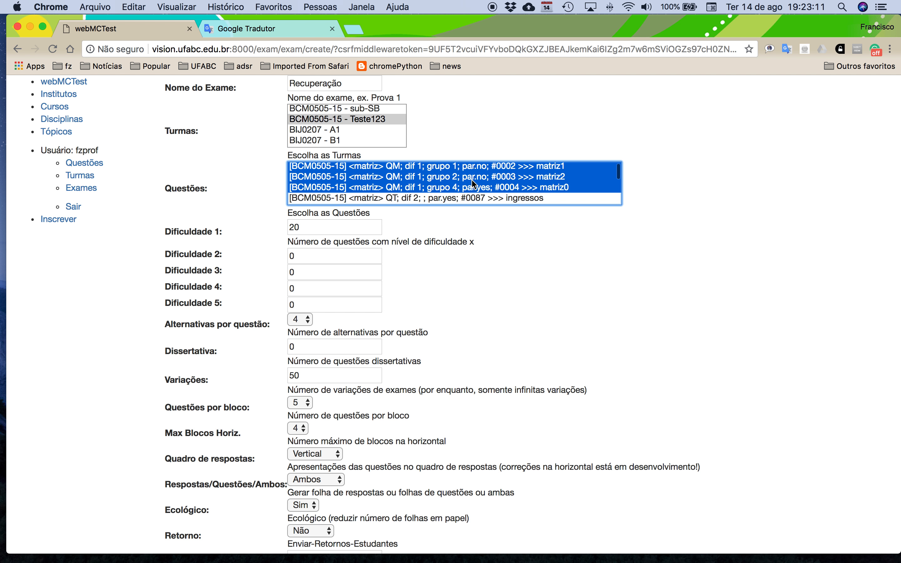
scroll(474, 184, down, 2)
scroll(474, 184, down, 1)
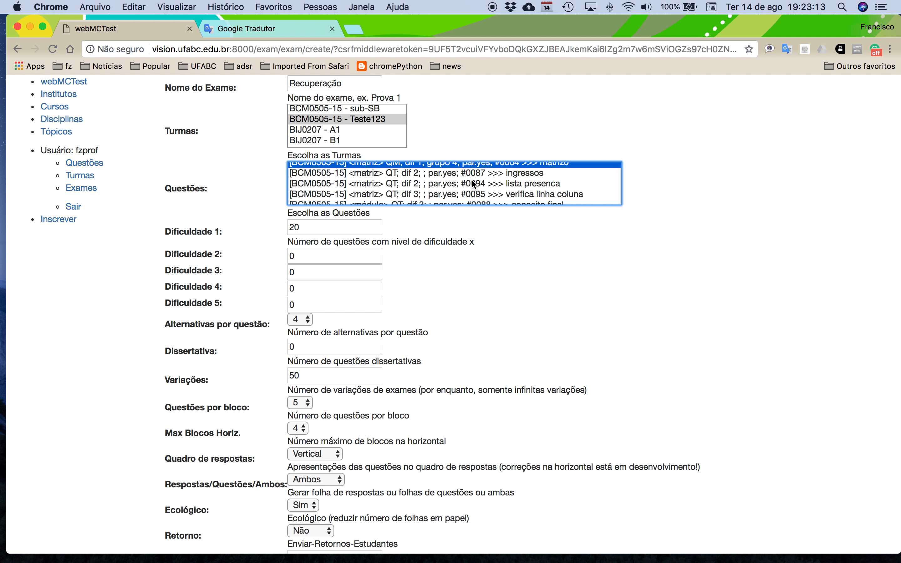
scroll(475, 184, down, 6)
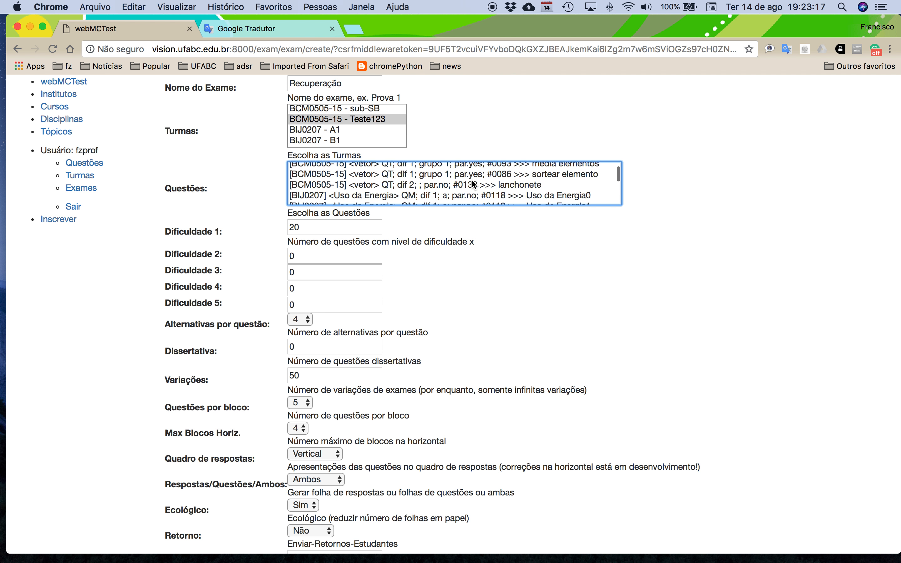
scroll(474, 184, down, 2)
scroll(475, 184, up, 6)
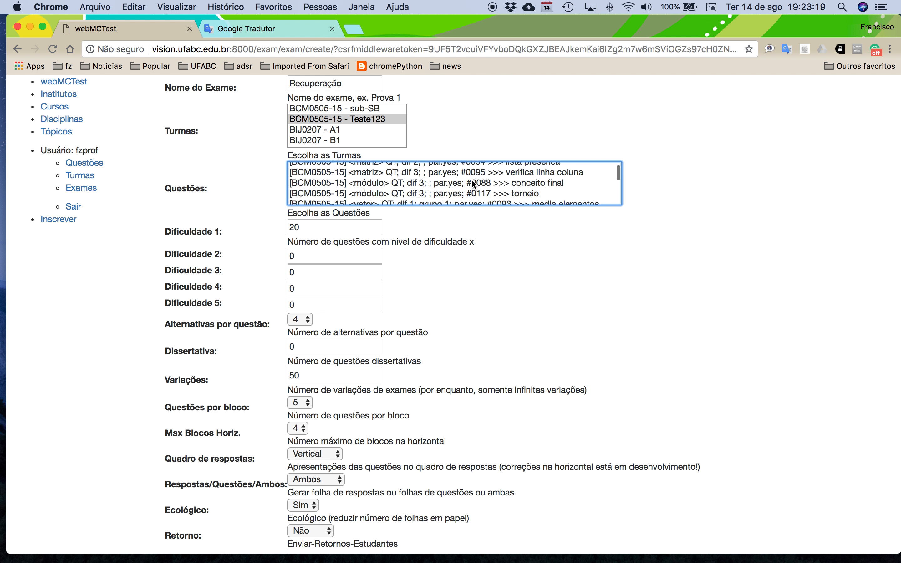
shift+click(474, 184)
scroll(474, 183, up, 10)
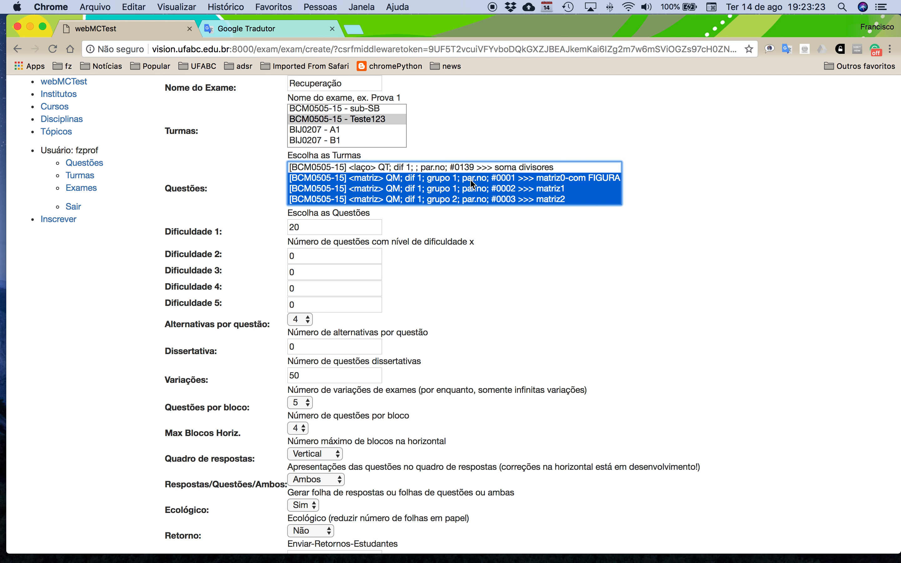
scroll(474, 184, down, 1)
scroll(474, 184, up, 1)
scroll(474, 184, down, 1)
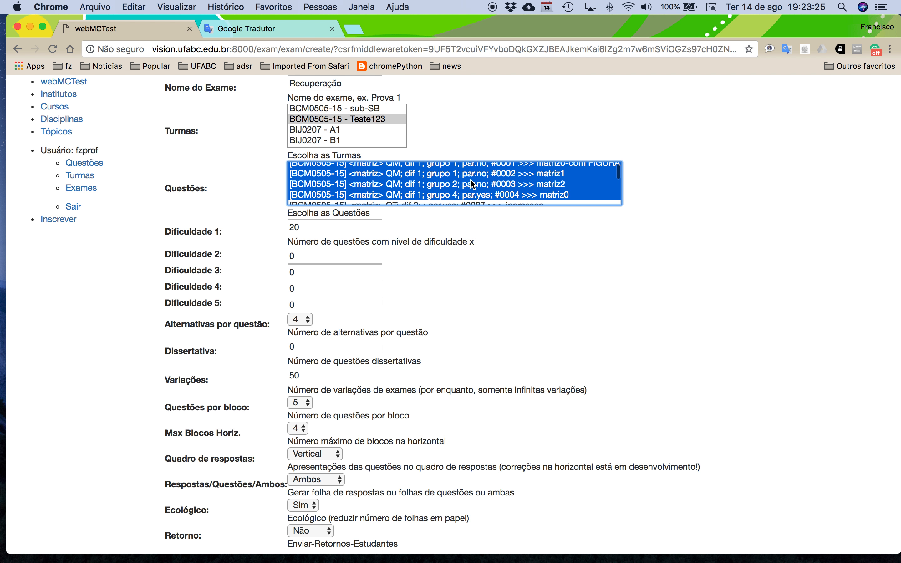
scroll(474, 184, up, 1)
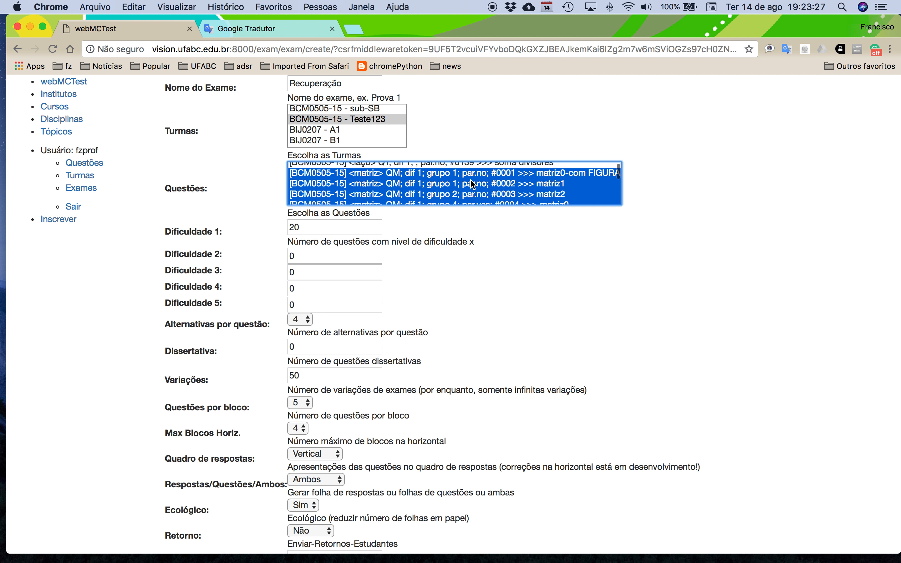
scroll(473, 184, down, 1)
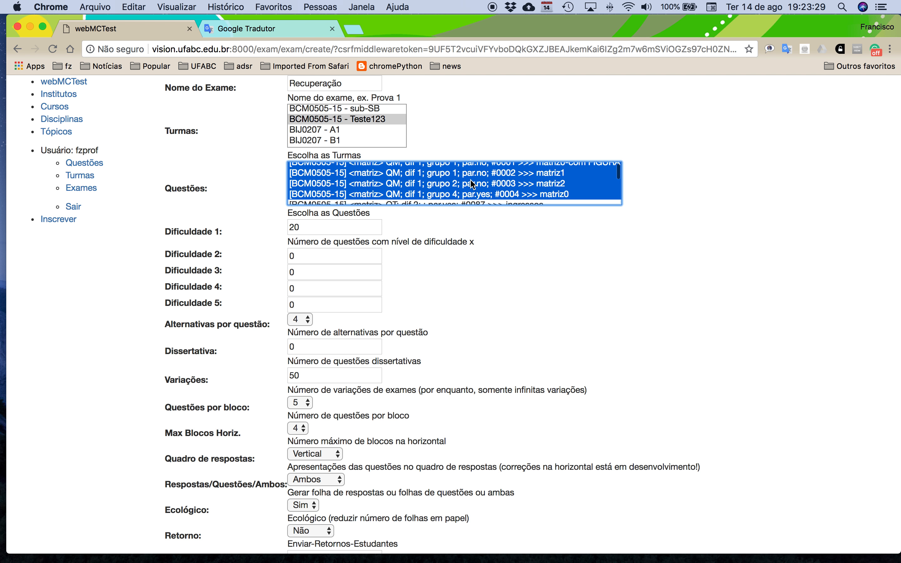
Step: Set the number of difficulty 1 questions to 3 and the alternatives per question to 5
double_click(303, 225)
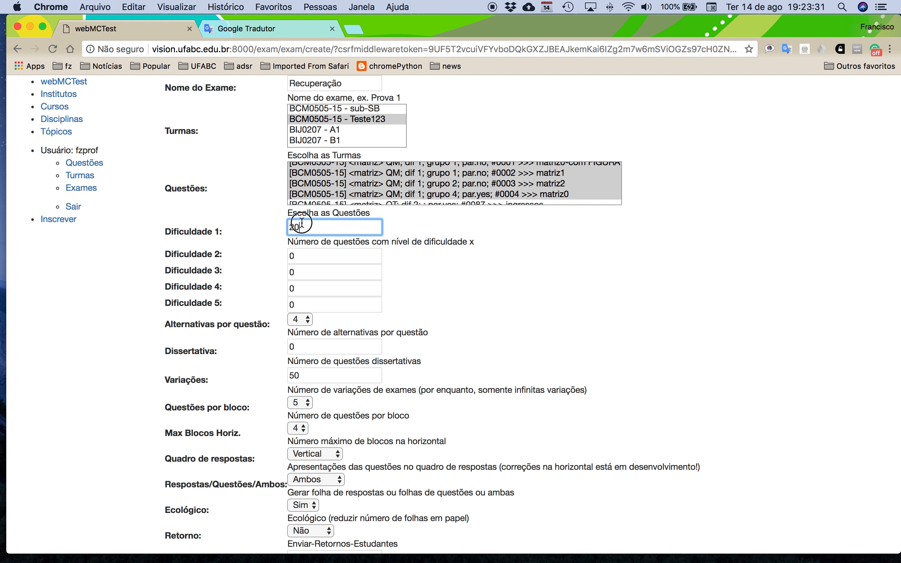
key(BackSpace)
text(3)
scroll(420, 189, up, 1)
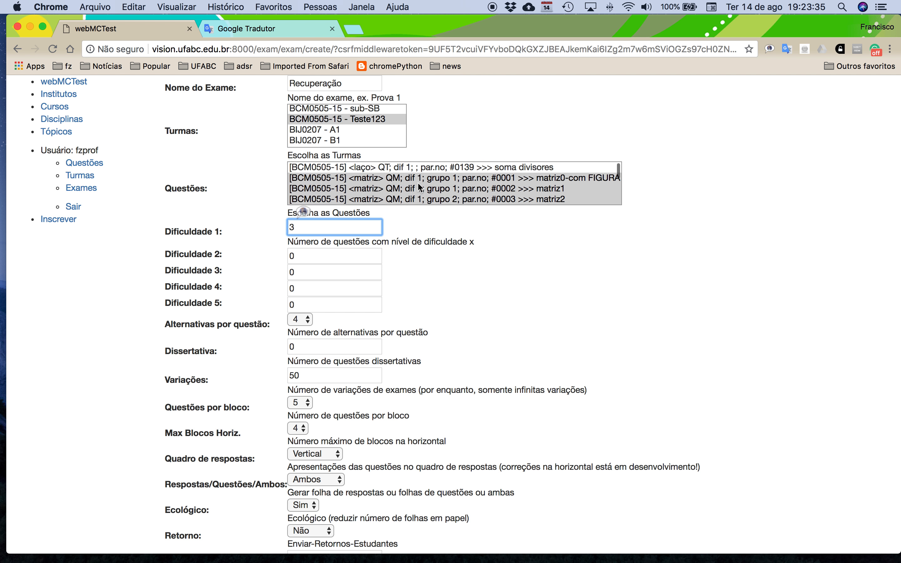
scroll(420, 188, down, 2)
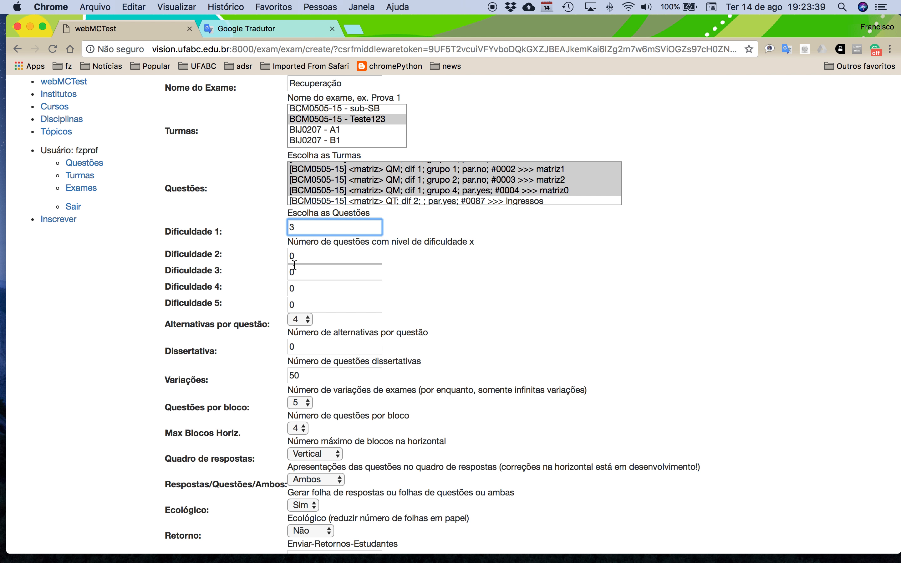
click(306, 319)
click(303, 332)
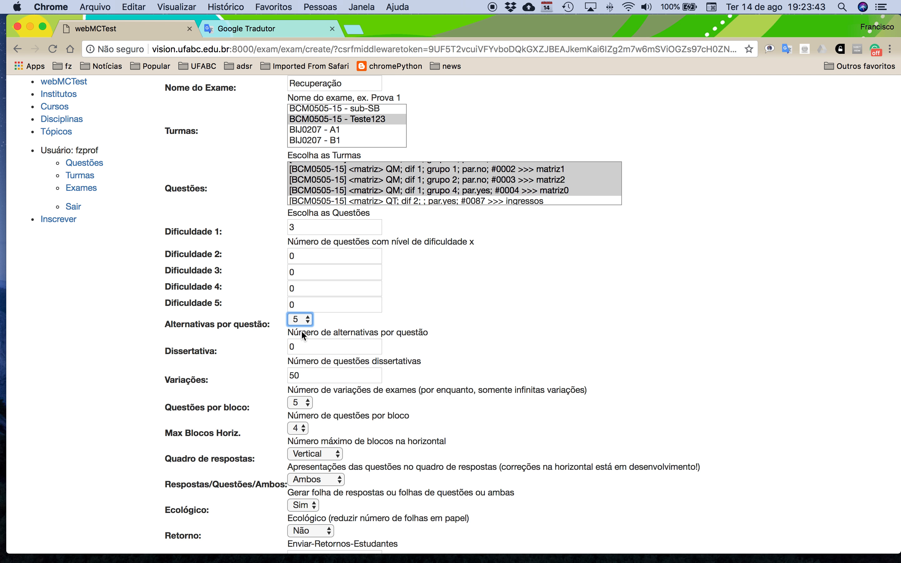
Step: Examine the remaining exam settings, from essay questions and variations down to the exam instructions
scroll(397, 320, down, 3)
scroll(395, 318, down, 3)
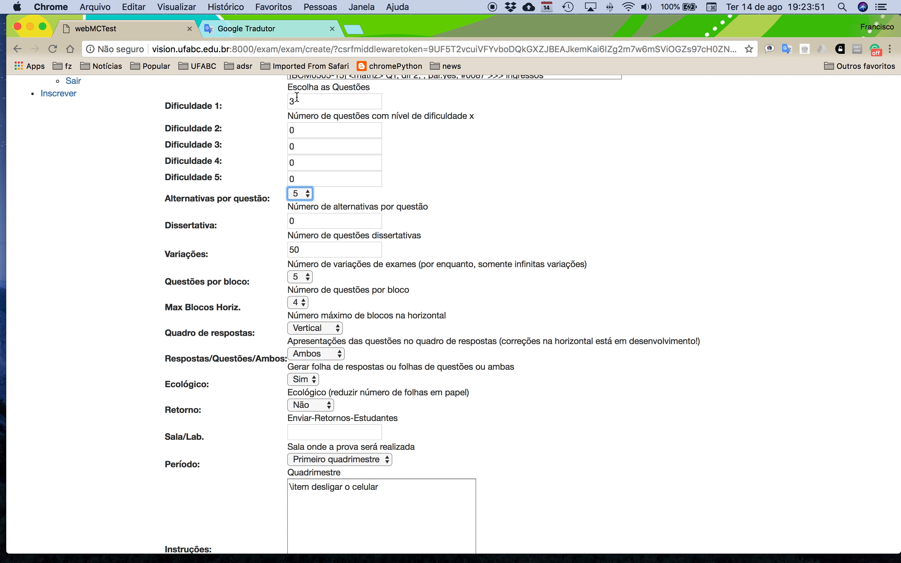
scroll(319, 250, down, 1)
scroll(319, 251, down, 1)
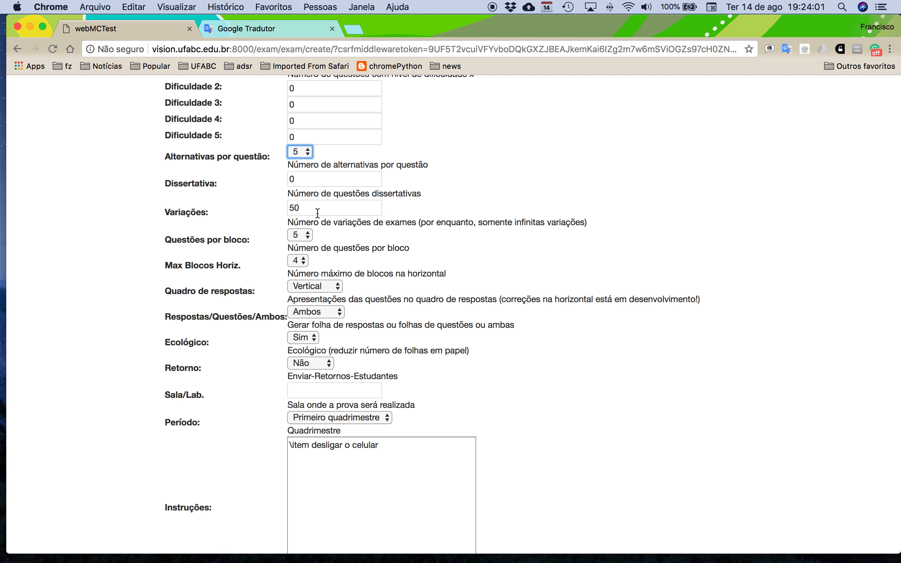
scroll(317, 221, down, 3)
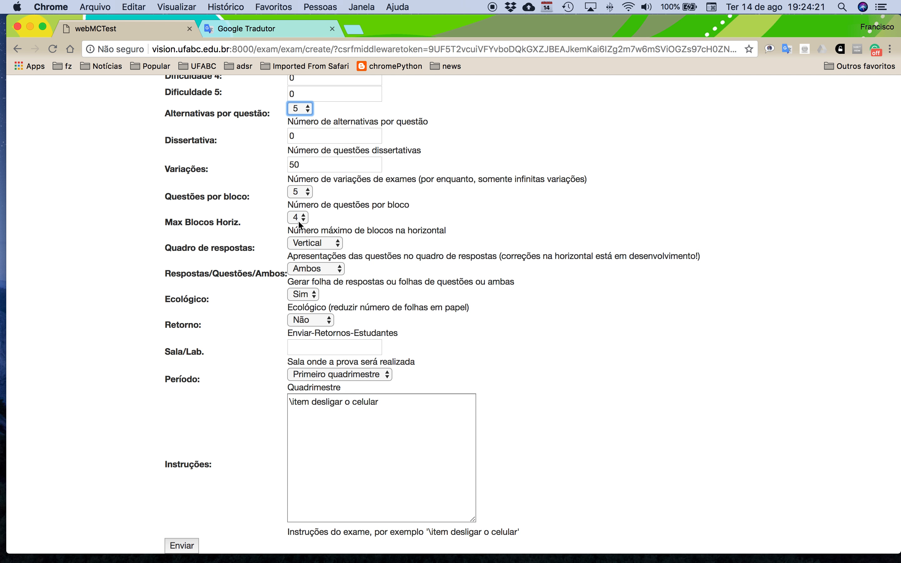
scroll(333, 250, down, 1)
scroll(324, 249, up, 1)
Step: Try the Questões and Respostas options for which sheets the exam generates
click(320, 268)
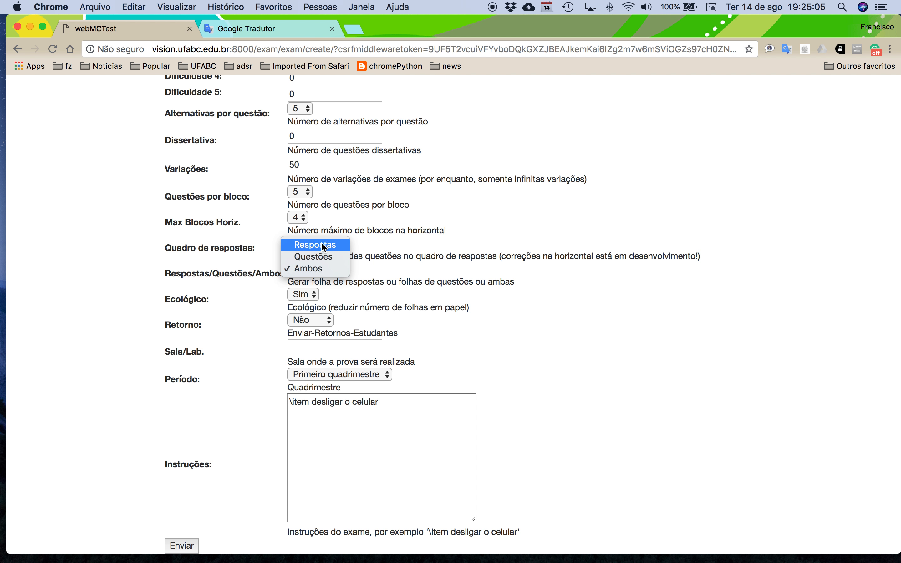
click(322, 255)
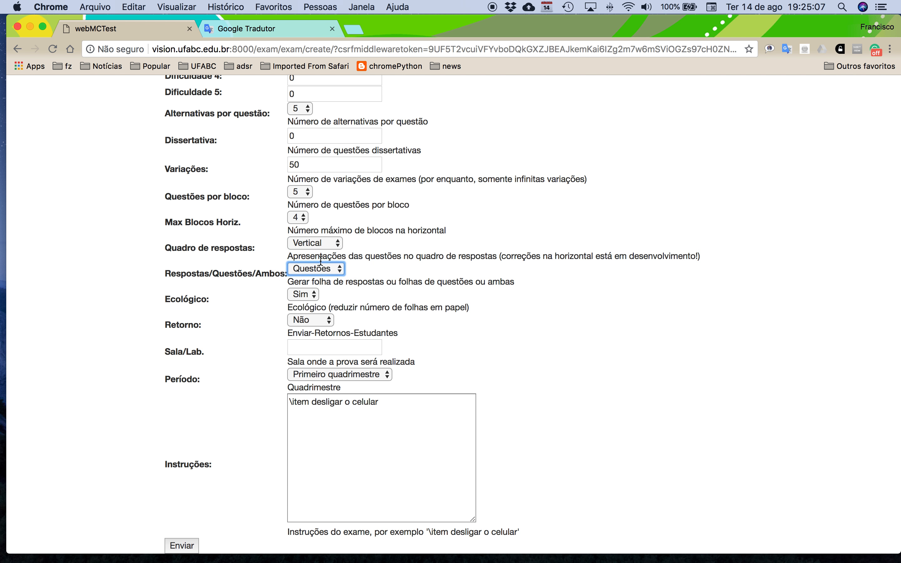
click(315, 268)
click(323, 261)
Step: Try Sim for Retorno and restore it to Não, and set Respostas/Questões/Ambos back to Ambos
click(324, 321)
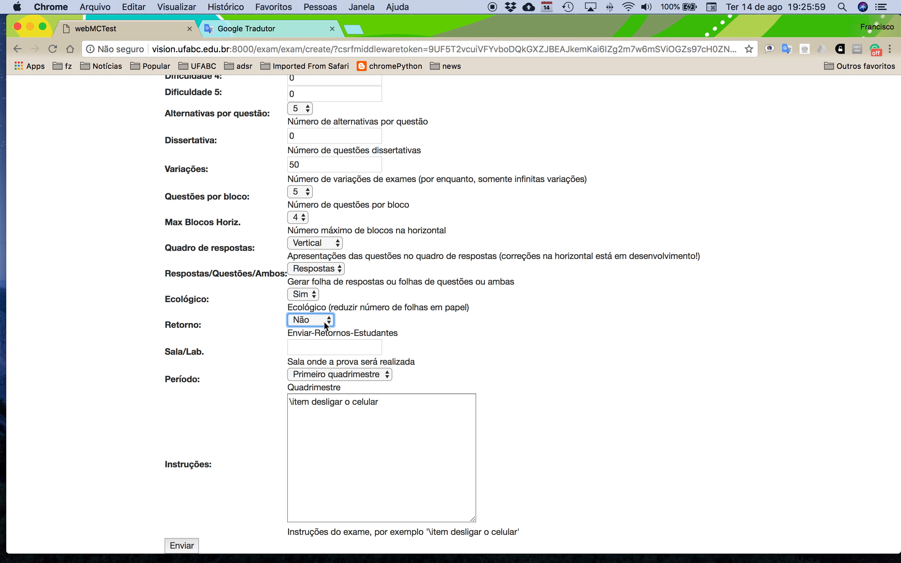
click(324, 321)
click(320, 309)
click(323, 322)
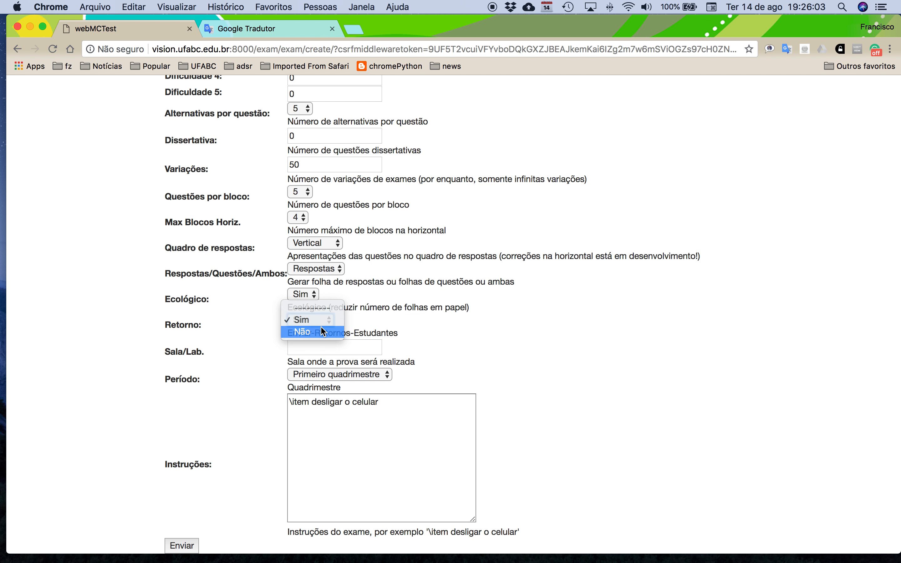
click(320, 332)
click(321, 269)
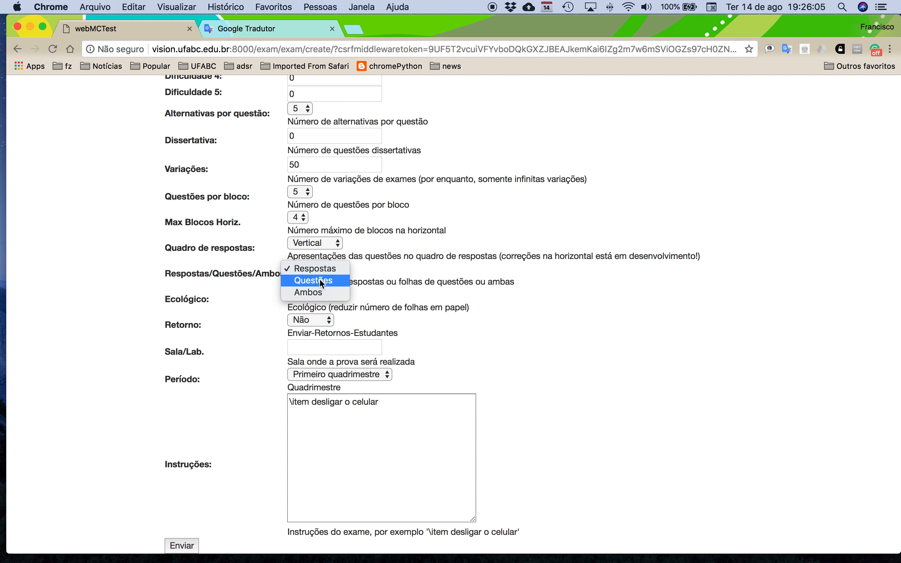
click(320, 293)
Step: Set the exam period to Segundo quadrimestre and enter s123 as the room
click(320, 375)
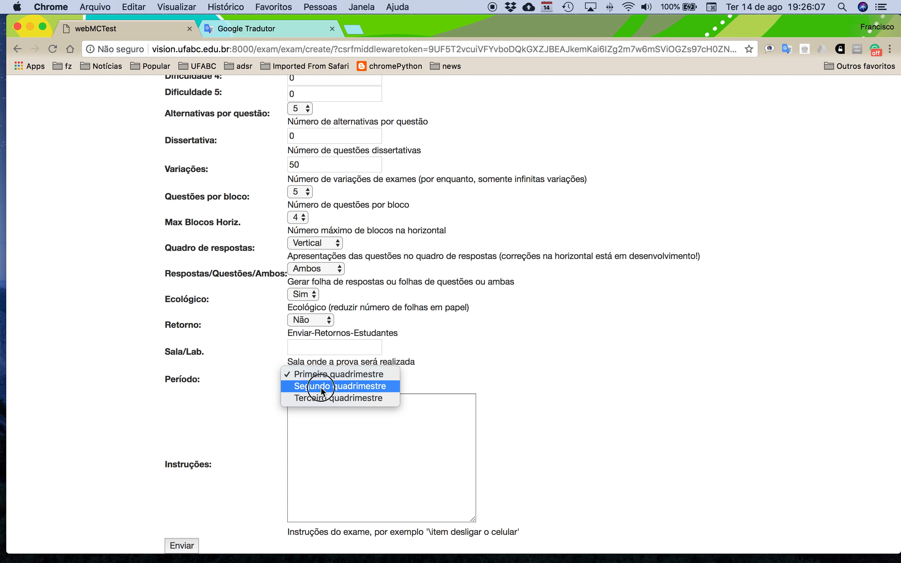
click(321, 387)
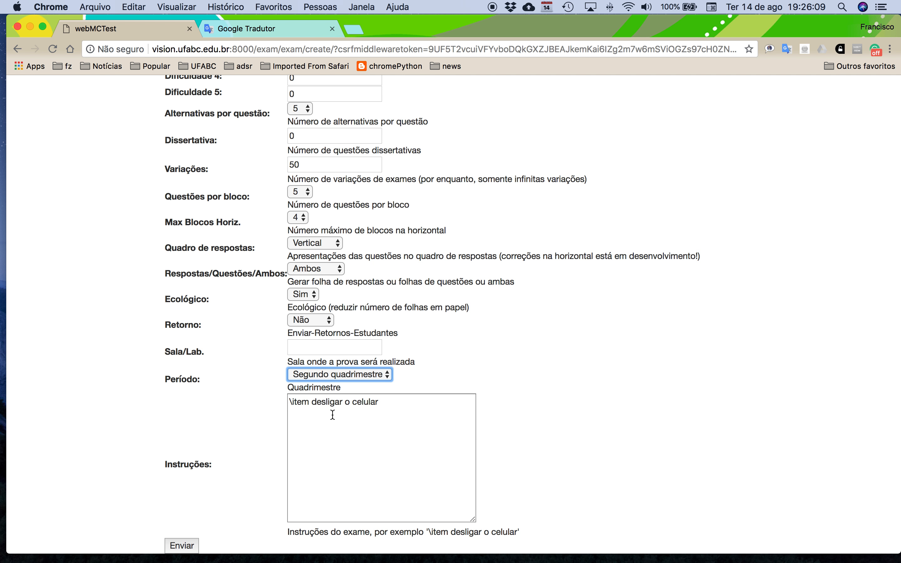
click(331, 348)
text(s123)
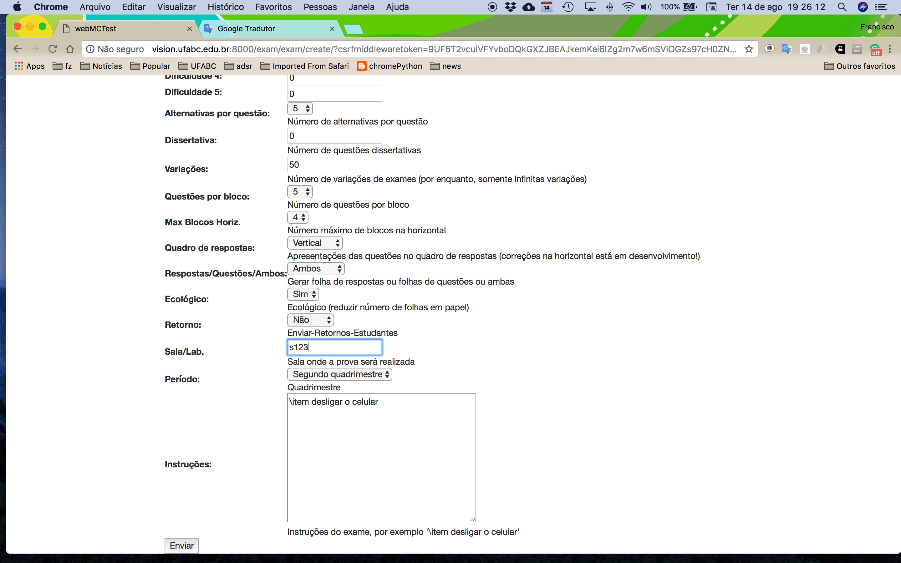
Step: Review the completed exam form, keeping the default instructions, and submit it to create the exam
click(342, 422)
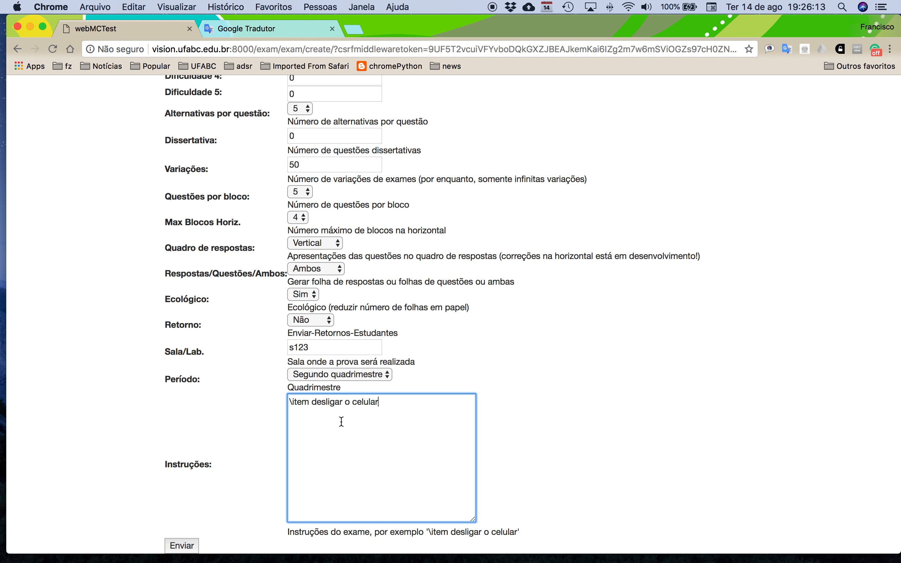
scroll(342, 422, up, 10)
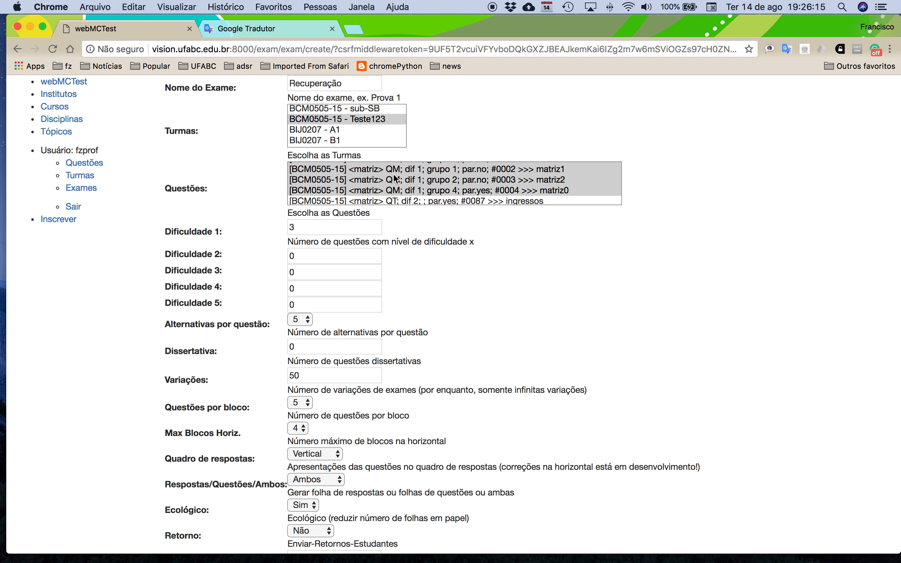
scroll(396, 179, down, 5)
scroll(264, 308, down, 10)
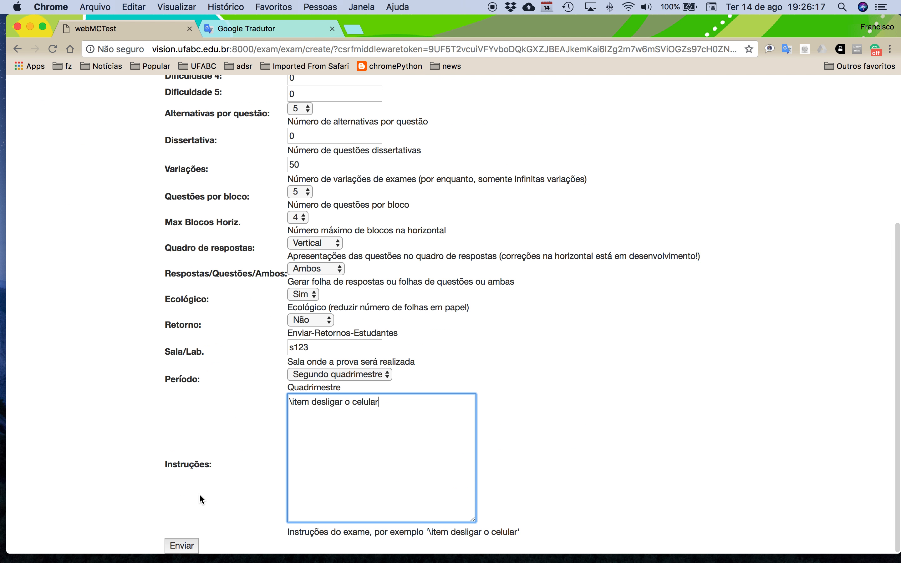
click(184, 546)
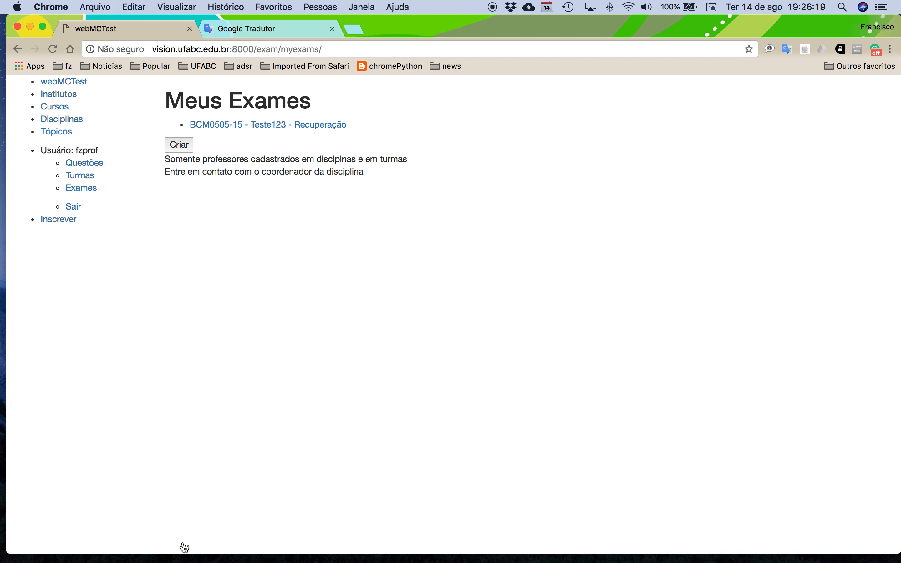
Step: Open the exam BCM0505-15 - Teste123 - Recuperação and examine its update page and question list
click(232, 127)
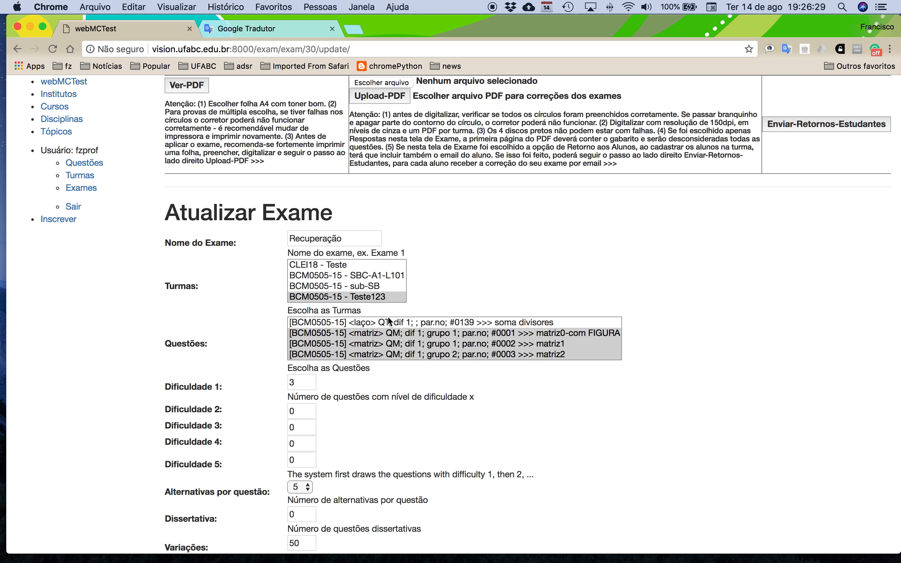
scroll(390, 321, down, 5)
scroll(388, 316, up, 5)
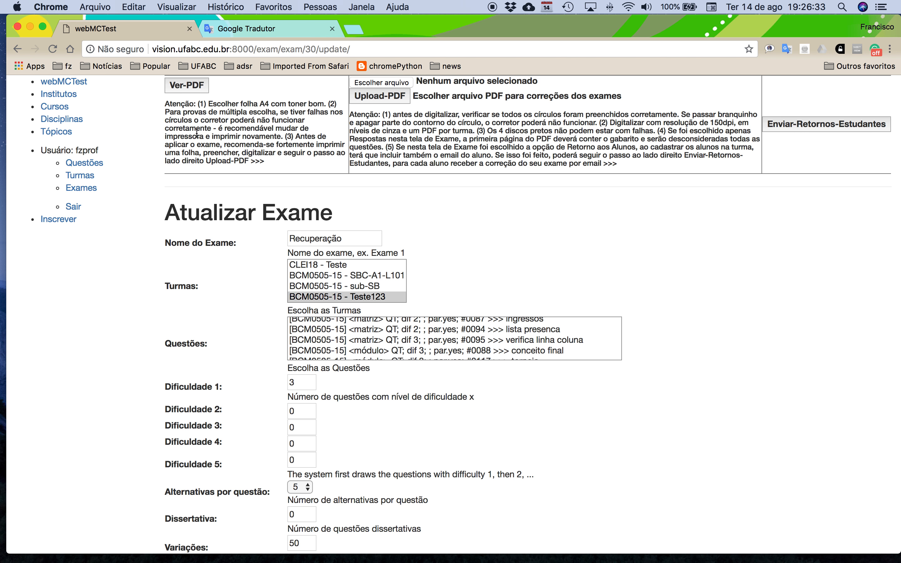
Step: Try to generate the Recuperação exam's PDF, examine the resulting page and return to the exam update form
click(193, 91)
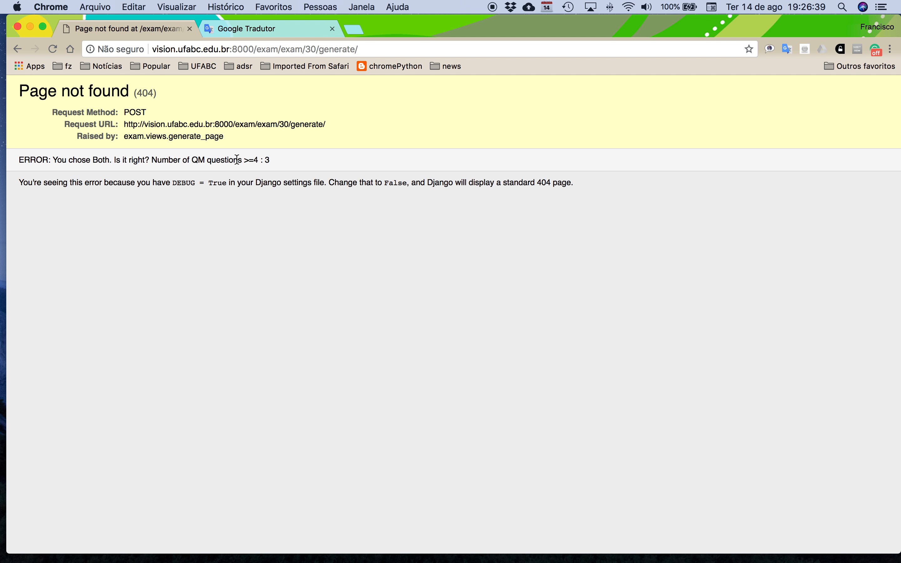
drag(269, 160, 265, 160)
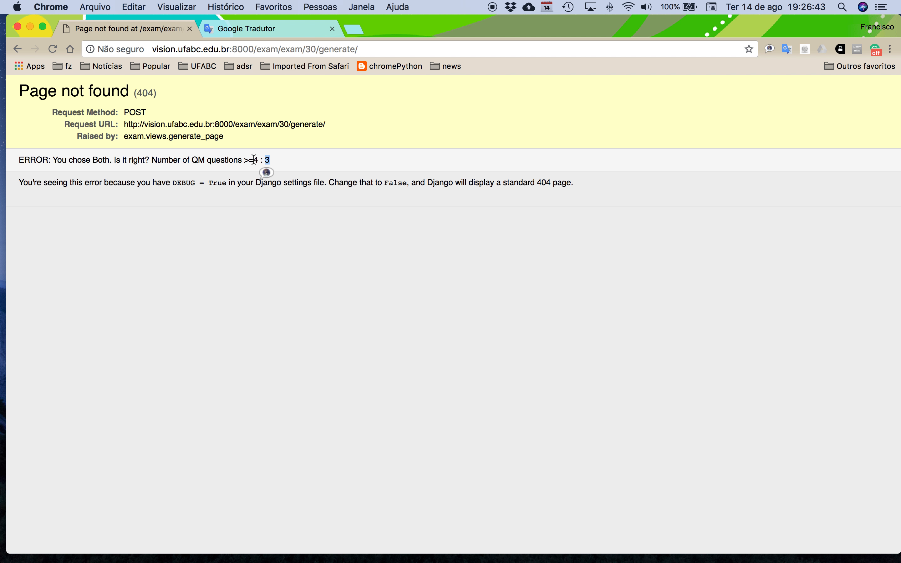
click(17, 49)
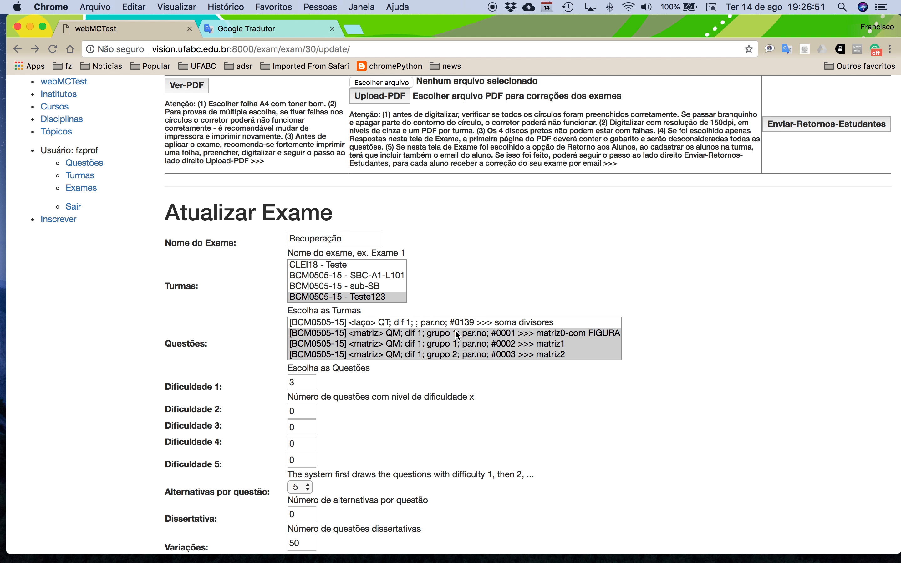
Step: Start a new question from the professor's own question list and assign it to the topic [BCM0505-15]<matriz>
click(99, 166)
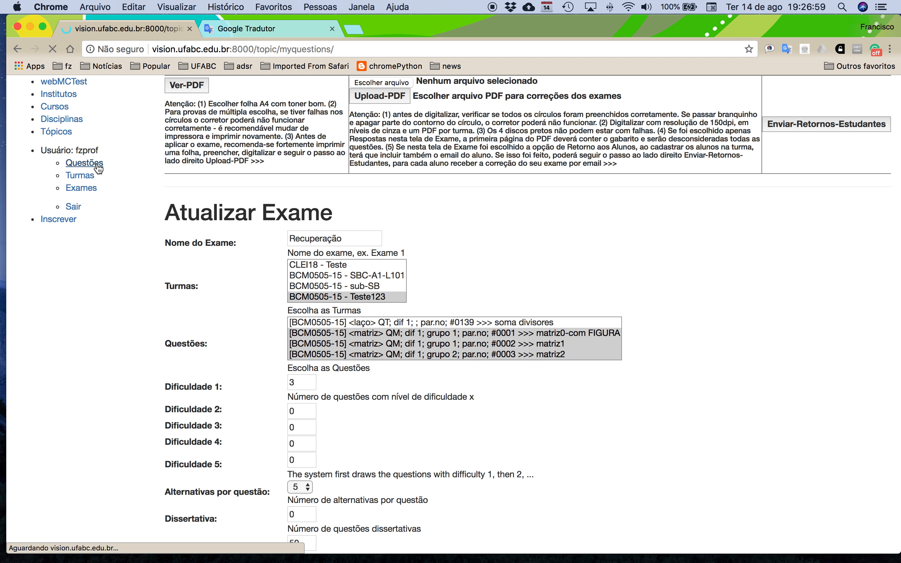
click(181, 165)
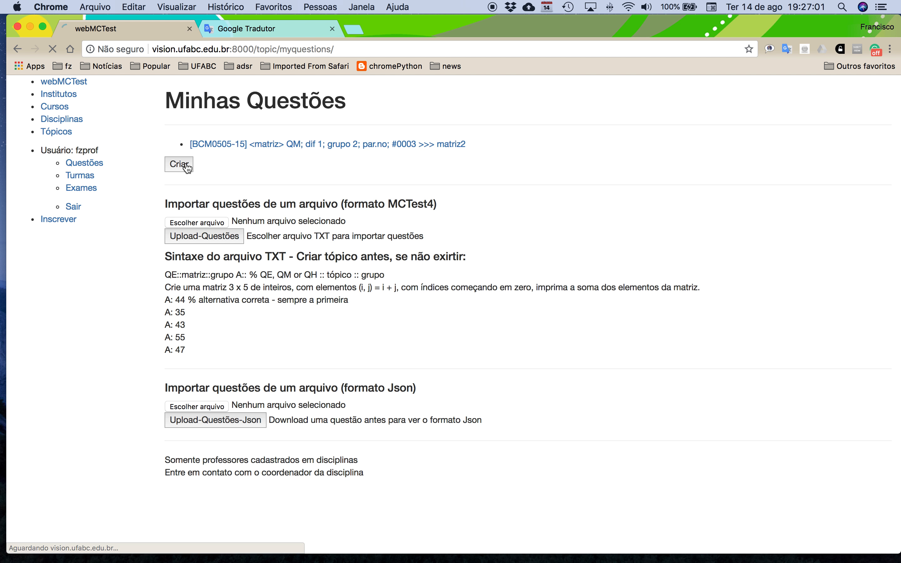
click(283, 82)
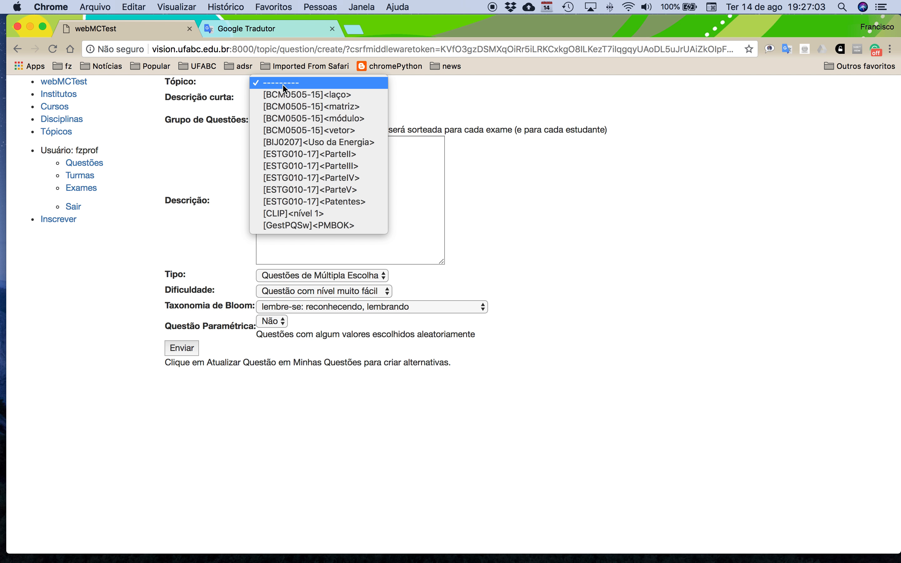
click(287, 105)
Step: Enter "criar e somar elementos" as the new question's short description
click(282, 100)
text(s)
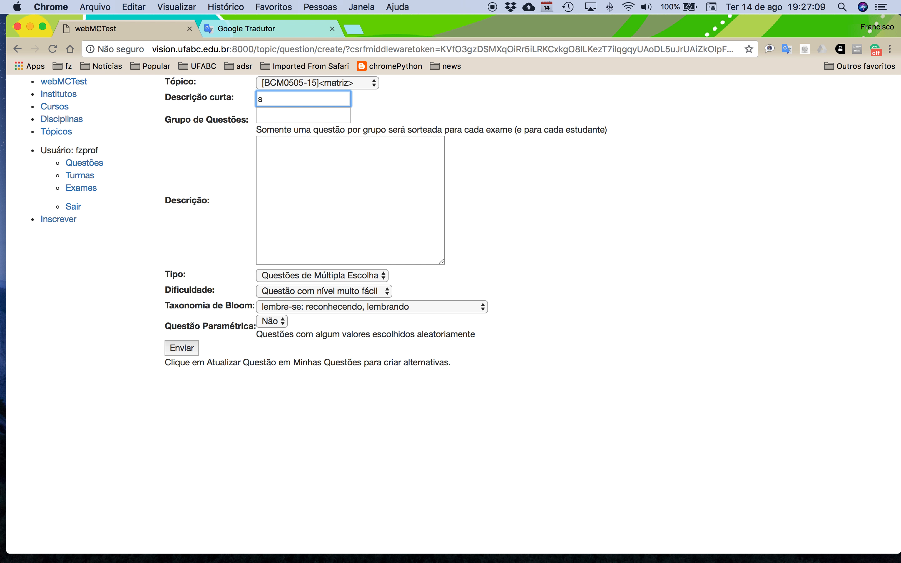
key(BackSpace)
text(teste)
key(BackSpace)
key(BackSpace)
key(BackSpace)
key(BackSpace)
key(BackSpace)
text(matri)
key(BackSpace)
key(BackSpace)
key(BackSpace)
key(BackSpace)
key(BackSpace)
text(criar e exe)
key(BackSpace)
key(BackSpace)
key(BackSpace)
key(BackSpace)
key(BackSpace)
text(e somar elementos)
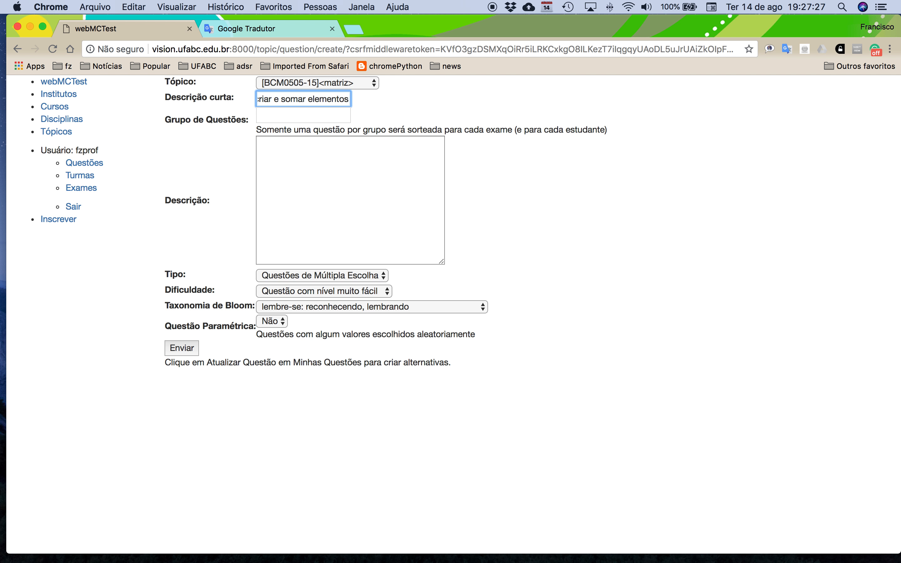
Step: Leave the question group blank and enter the description "Criar uma matriz 3x4, com os elementos iguais as somas dos índices i e j."
click(280, 116)
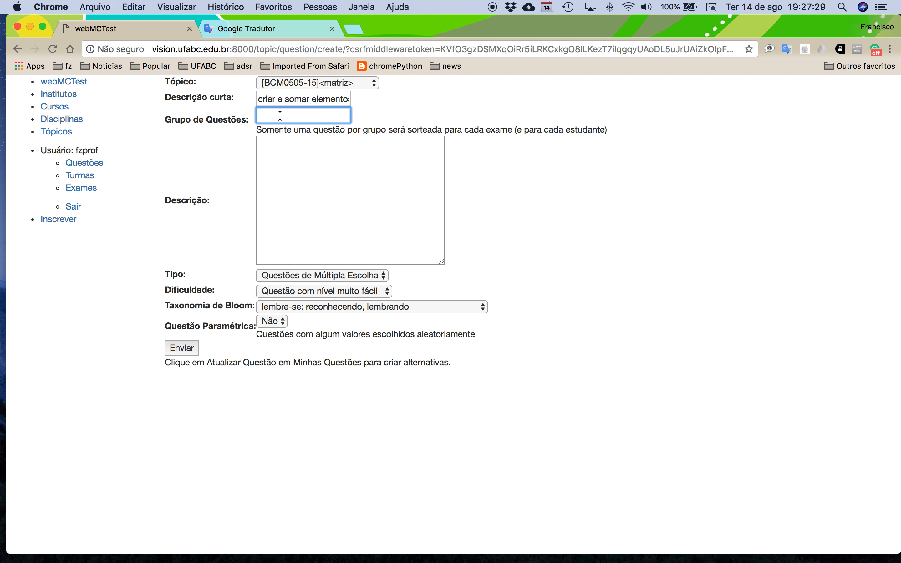
click(289, 145)
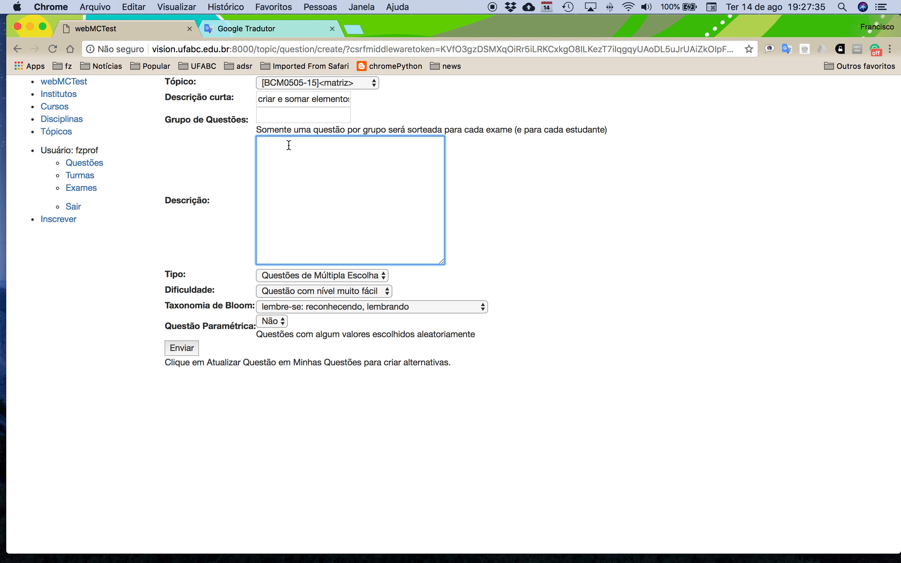
text(Criar uma matriz 3x4, com ose)
key(BackSpace)
key(BackSpace)
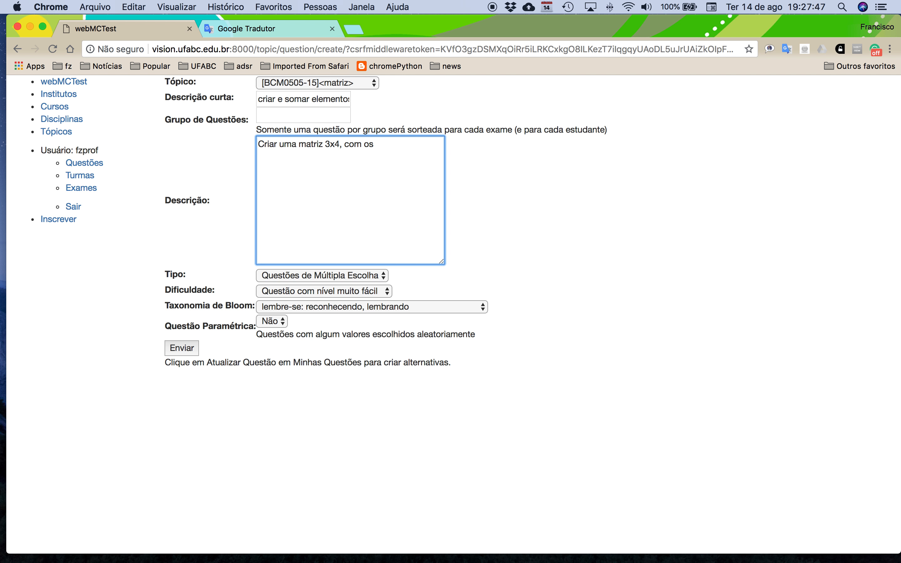
text(elementos iguais as so)
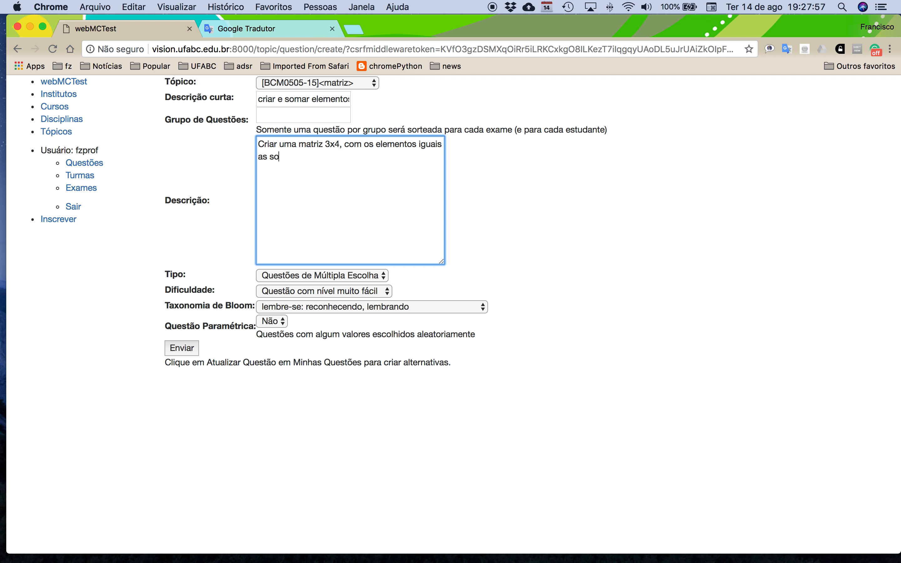
text(mas das)
key(BackSpace)
key(BackSpace)
text(dos i)
text(ndices i e j)
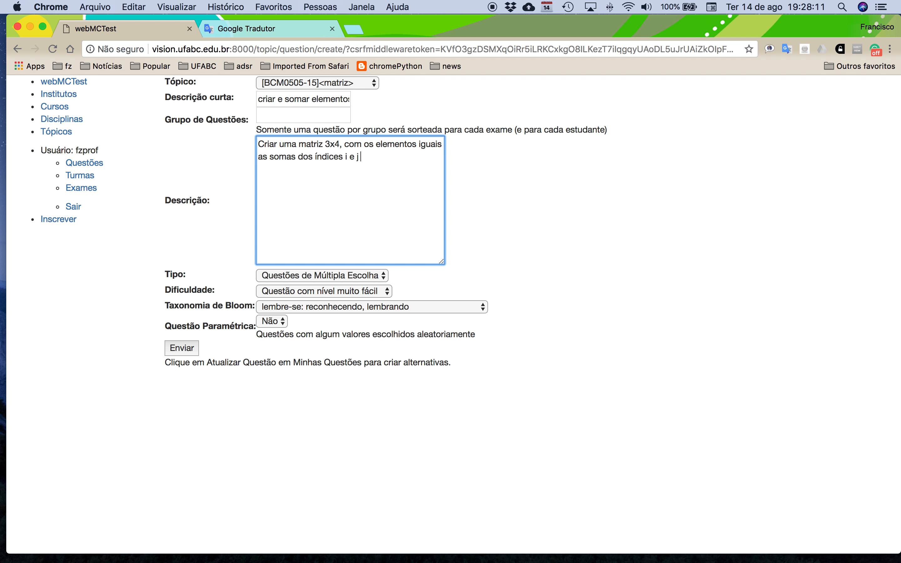
text(.)
Step: Review the difficulty and Bloom taxonomy options, keep the defaults "Questão com nível muito fácil" and "lembre-se", and submit the question
click(336, 291)
click(336, 290)
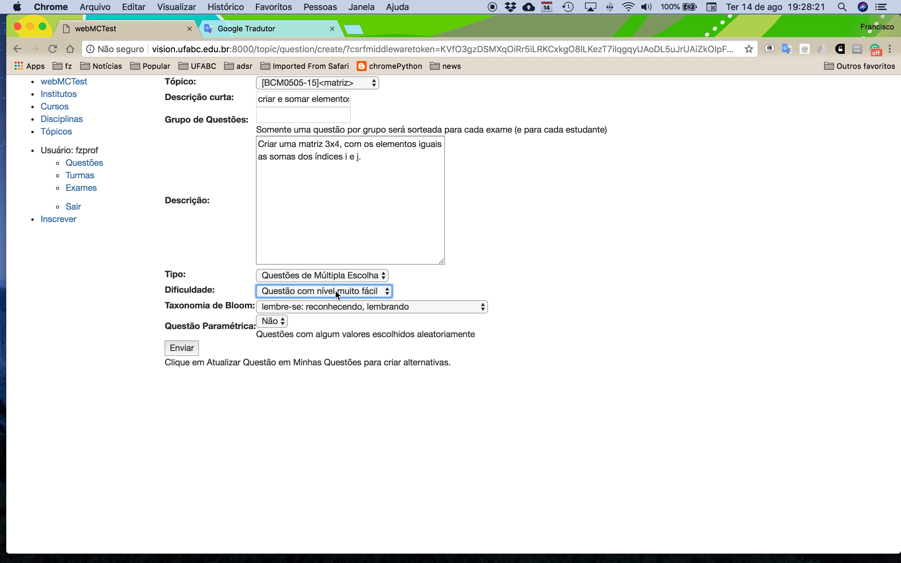
click(338, 308)
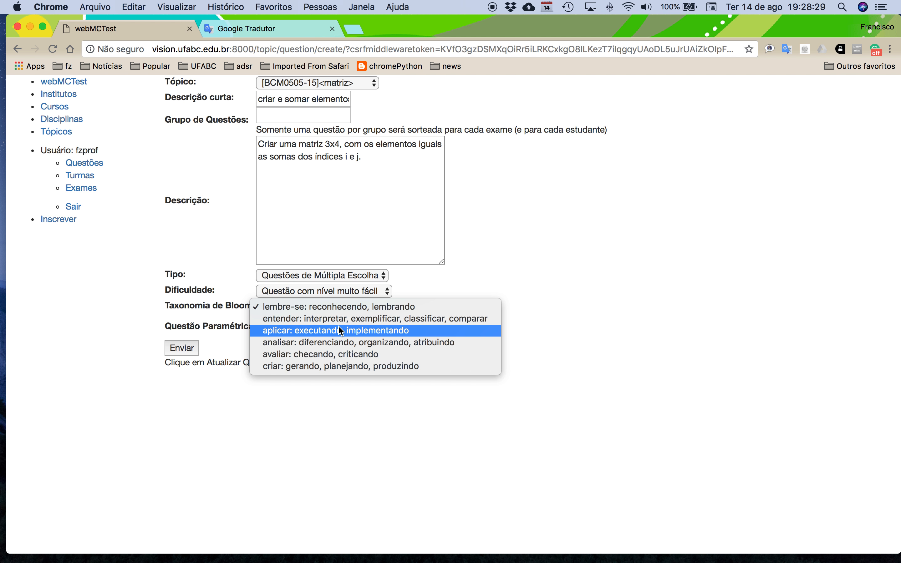
click(453, 278)
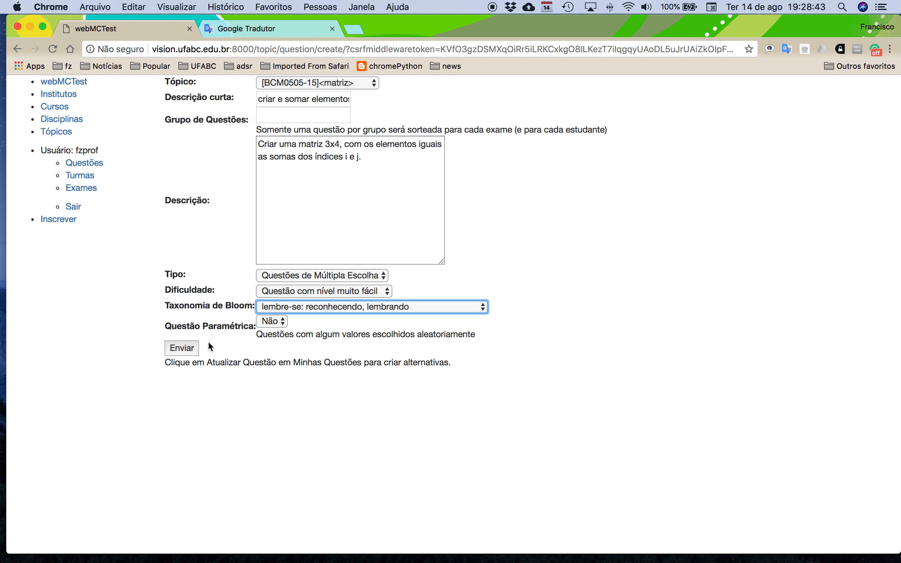
click(180, 357)
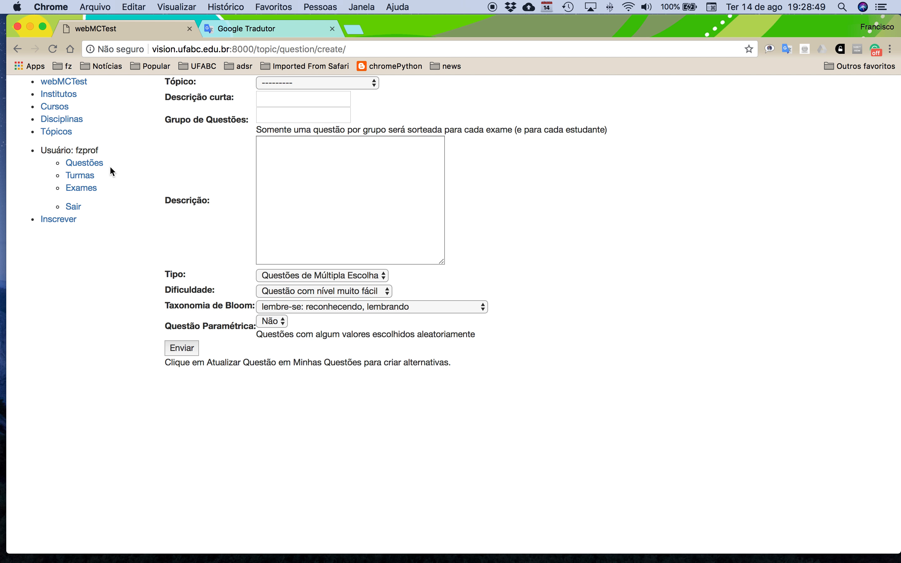
Step: Open the question "criar e somar elementos" from the question list and change the matrix size in its description to 3x3
click(99, 164)
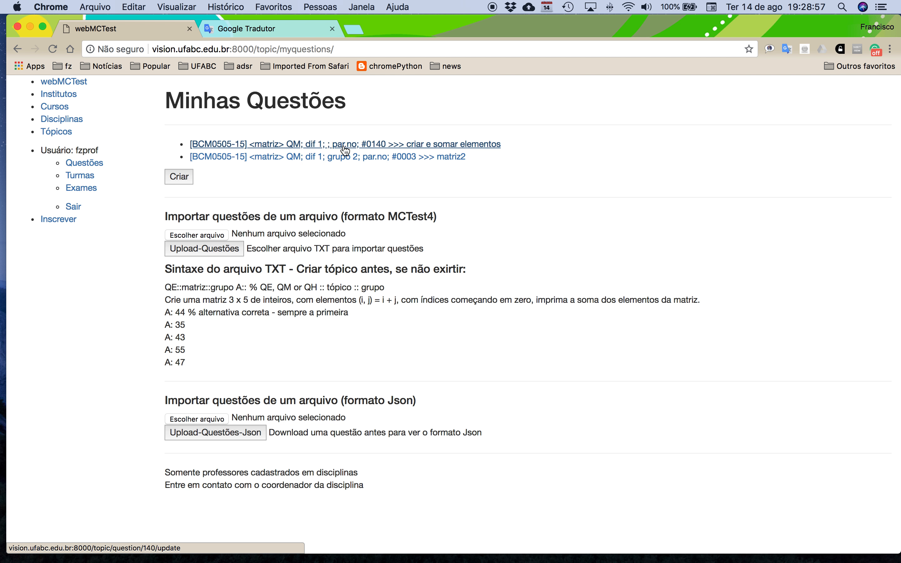
click(412, 144)
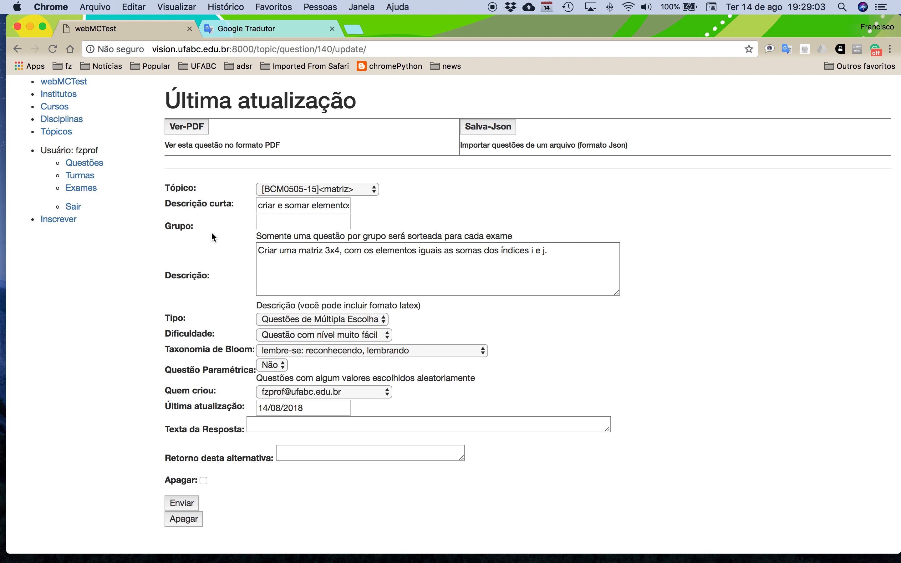
scroll(227, 323, down, 1)
scroll(227, 326, up, 1)
click(263, 425)
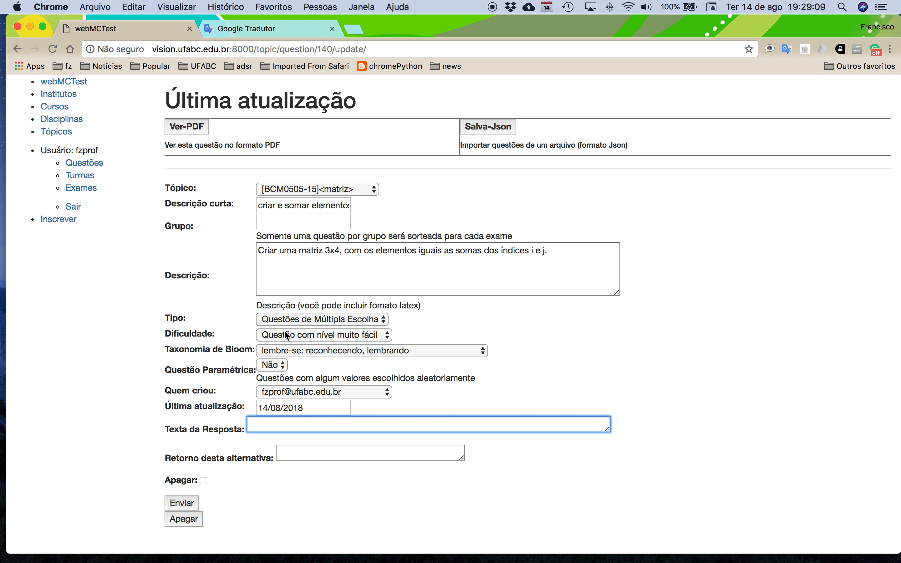
click(340, 251)
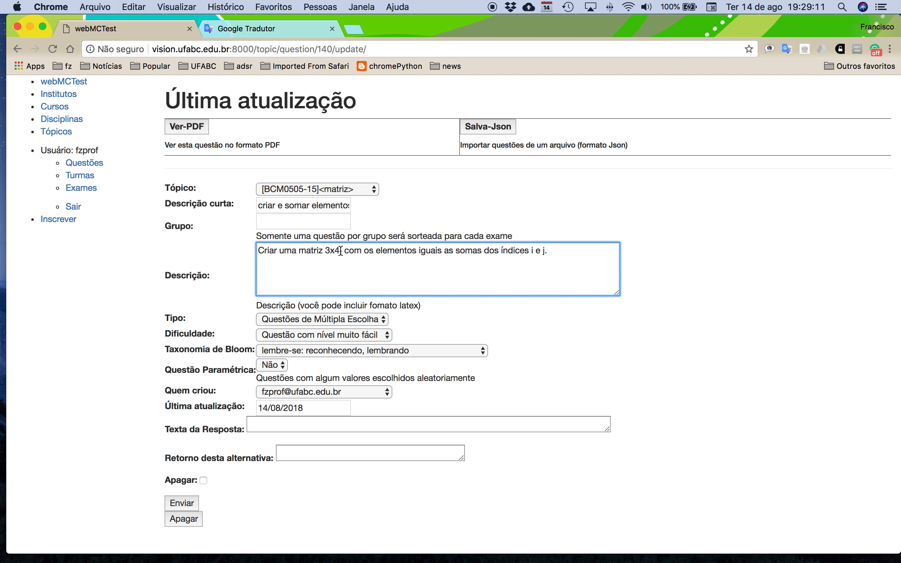
key(BackSpace)
text(3)
Step: Enter 27 as the first answer with the feedback "parabéns, a sua resposta está correta", and submit the question
click(282, 424)
text(27)
click(313, 452)
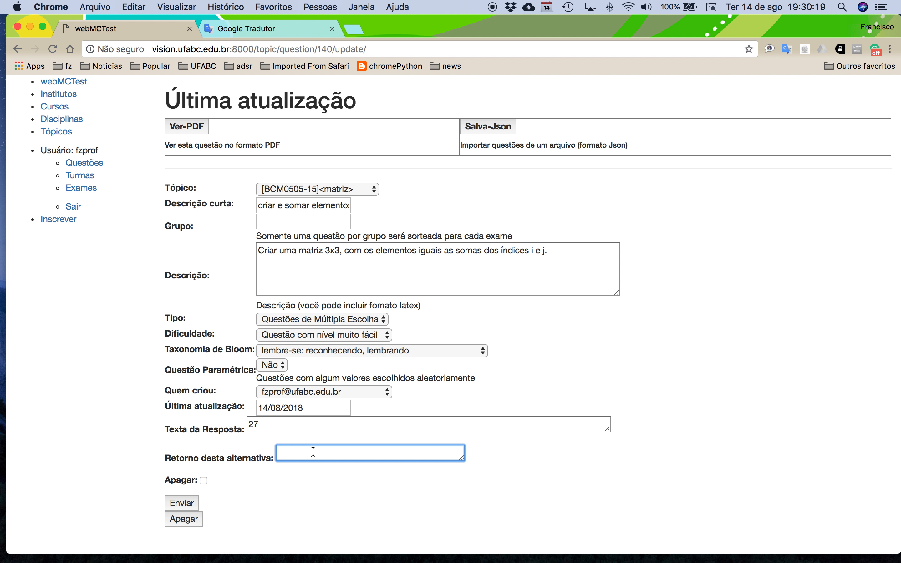
text(parabéns, a sua resposta e)
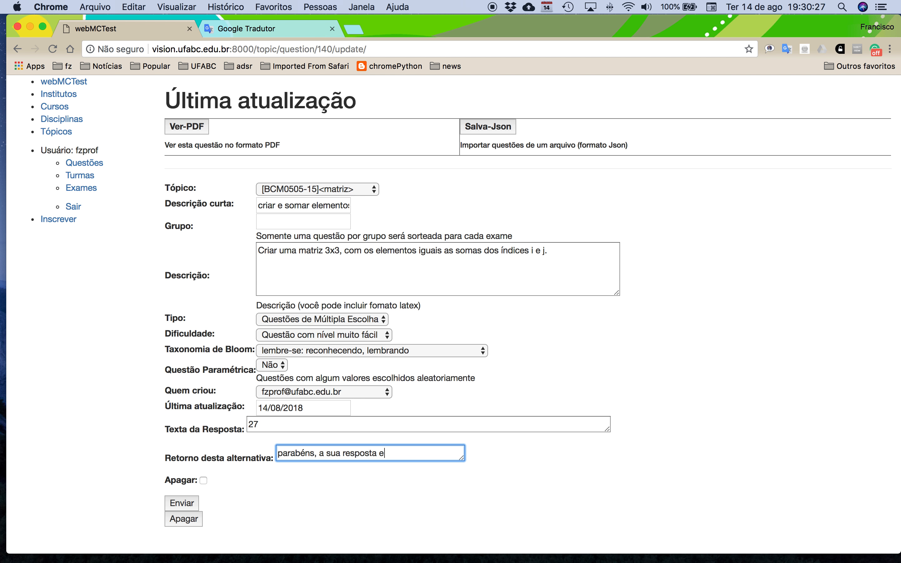
text(stá correta)
click(183, 505)
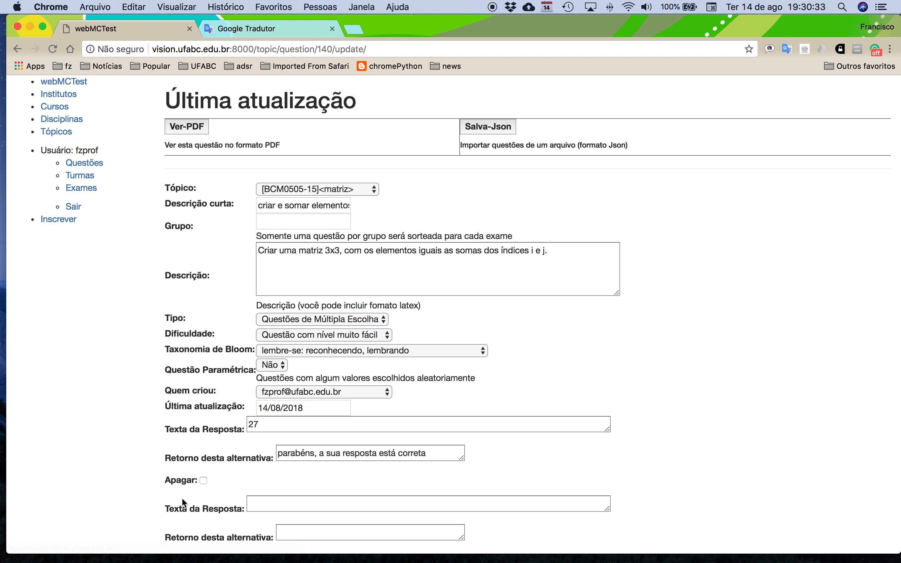
Step: Add 26 as the second answer alternative, without feedback, and submit the question
scroll(275, 456, down, 3)
click(274, 449)
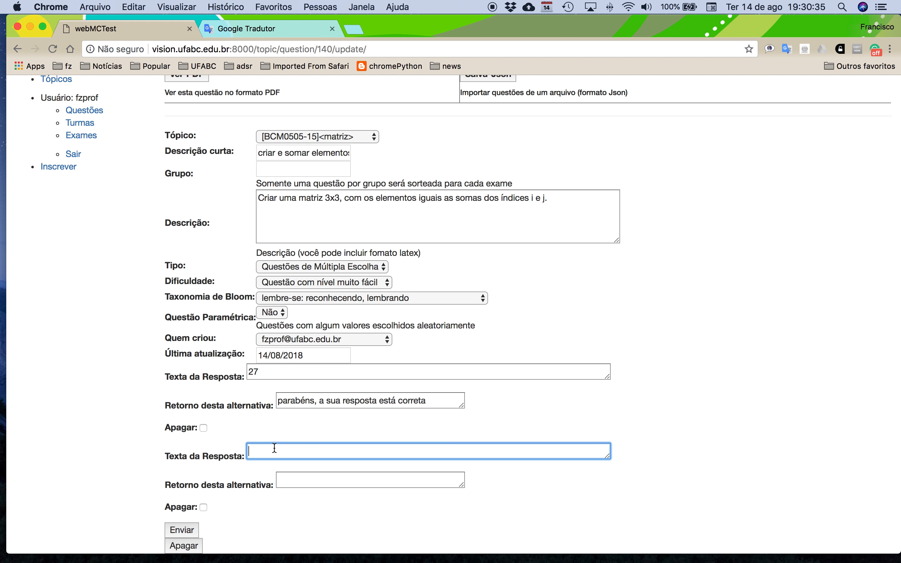
text(26)
click(186, 529)
Step: Add 24 as the third answer alternative, without feedback, and submit the question
scroll(231, 505, down, 10)
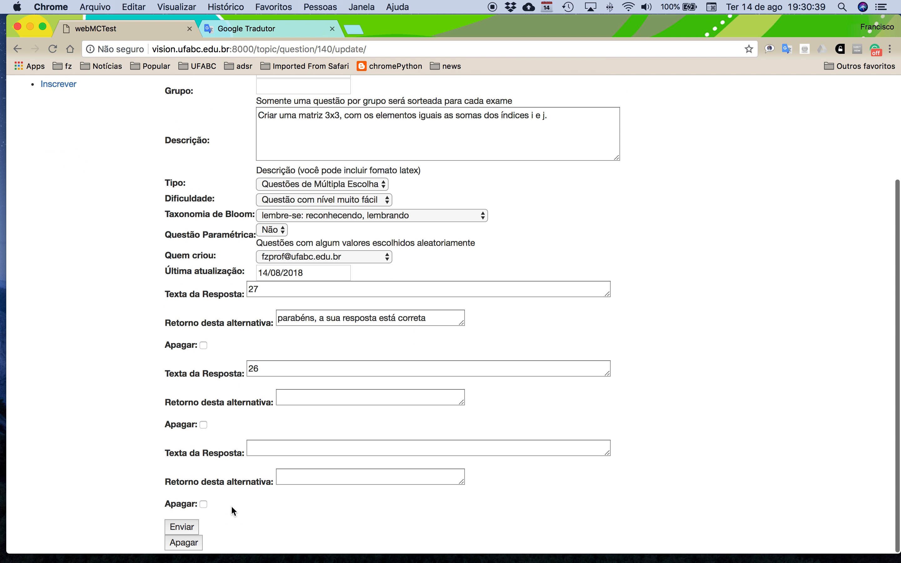
click(284, 451)
text(1)
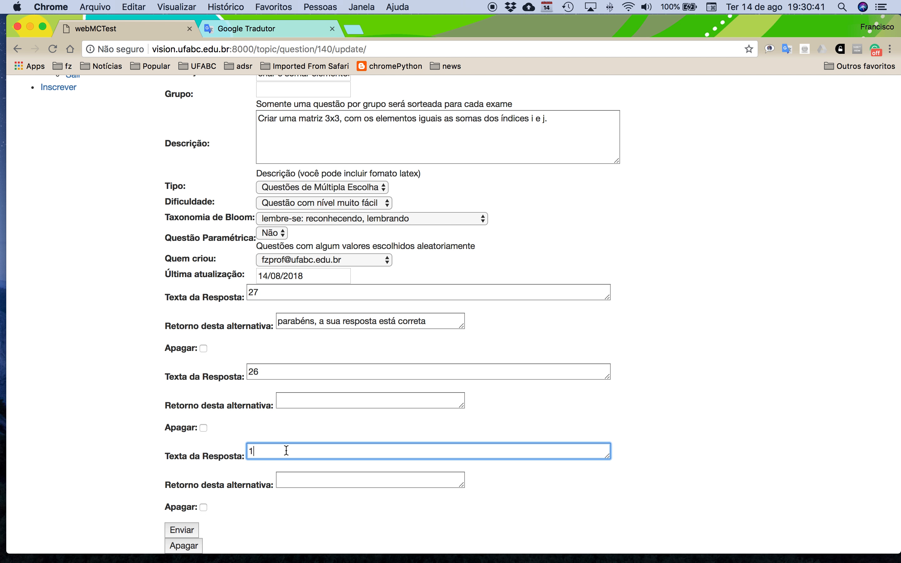
key(BackSpace)
text(24)
click(184, 529)
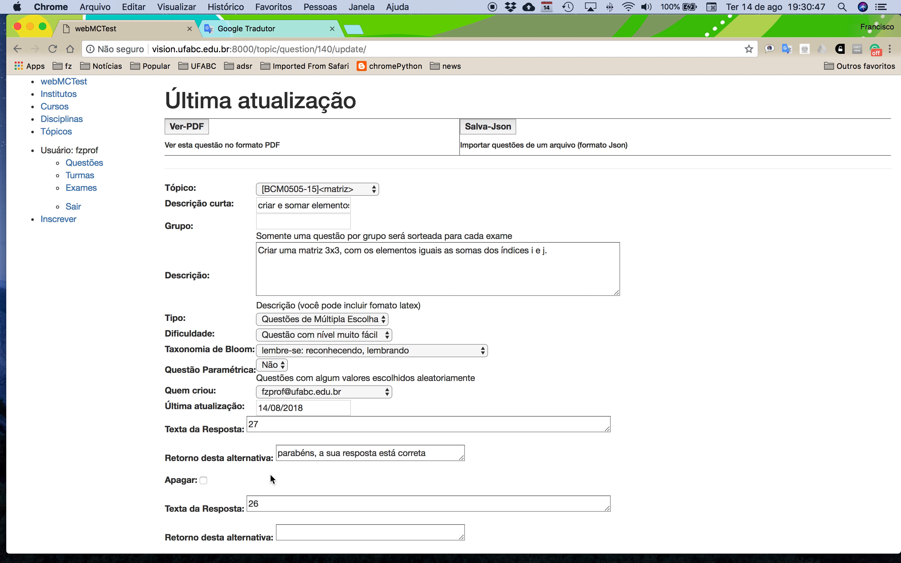
Step: Add 1 as the fourth answer alternative, without feedback, and submit the question
scroll(272, 479, down, 5)
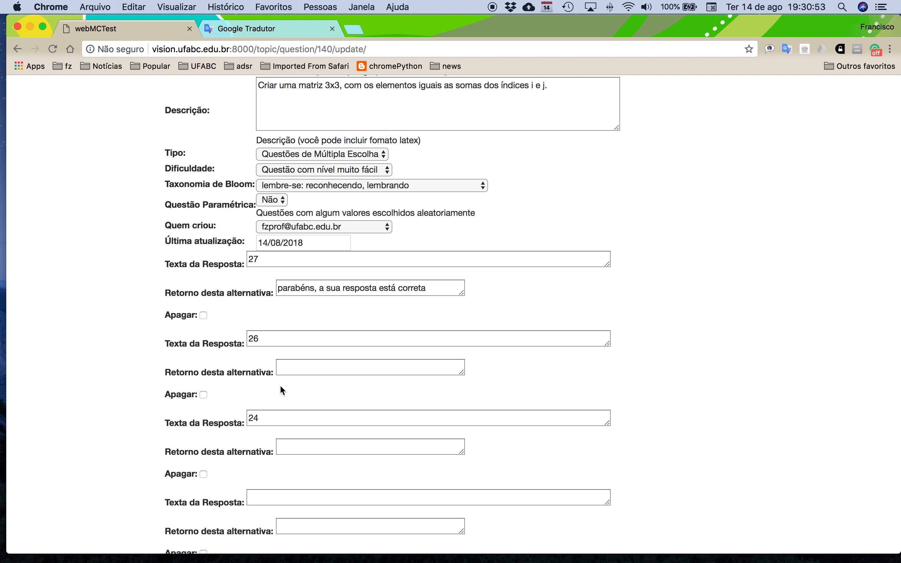
click(270, 499)
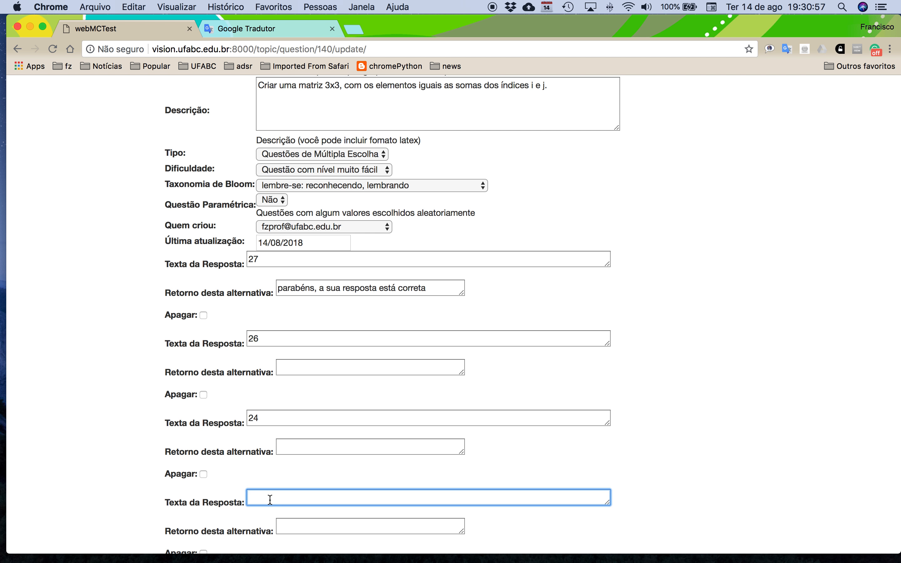
scroll(267, 473, down, 3)
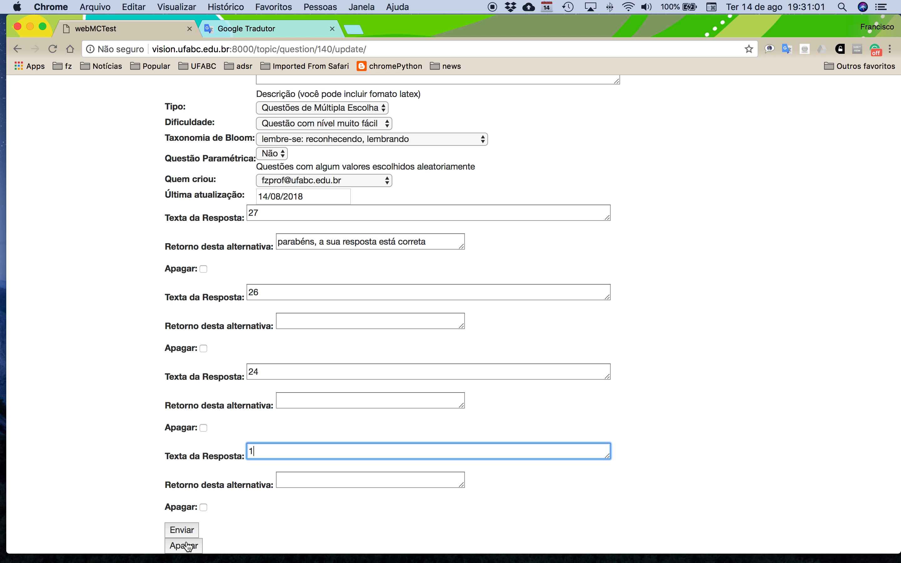
click(182, 532)
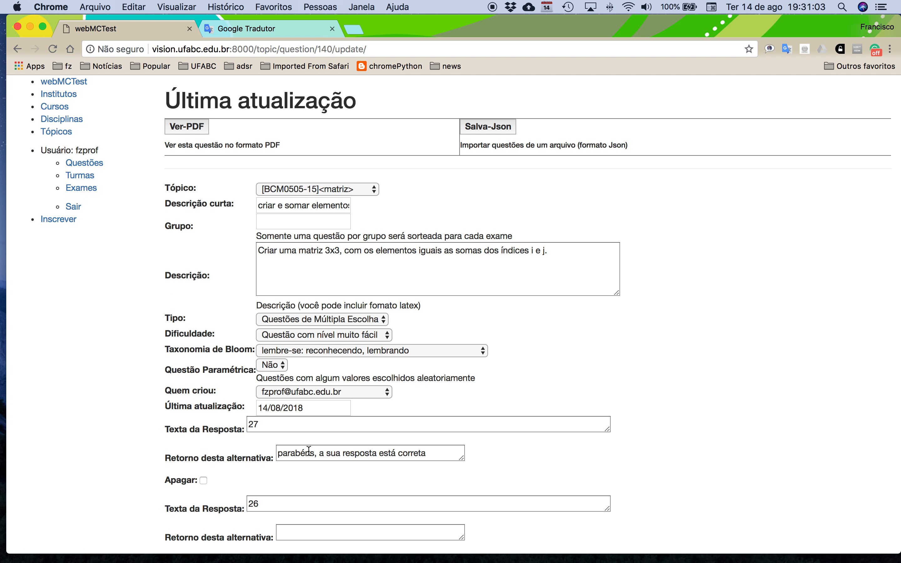
Step: Add -100 as the fifth answer alternative, without feedback, and submit the question
scroll(308, 451, down, 10)
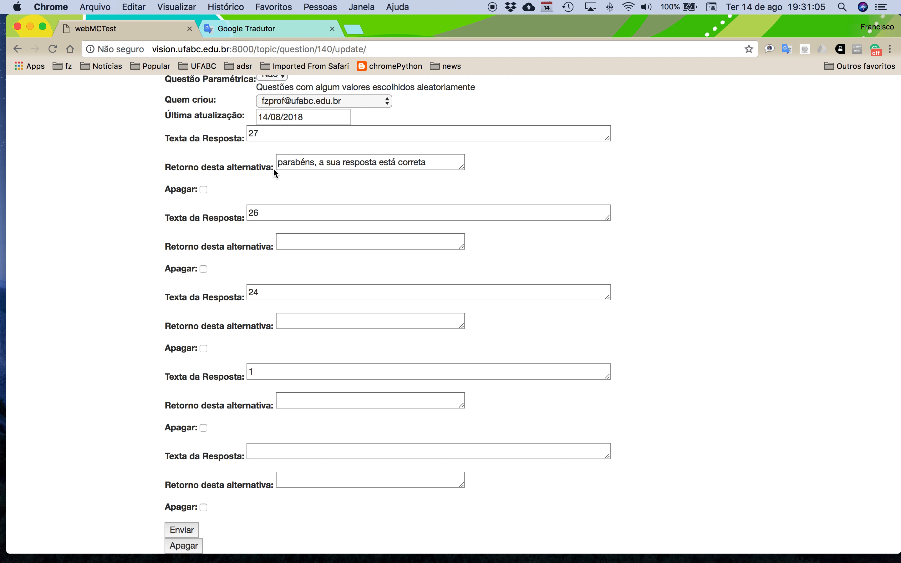
click(264, 449)
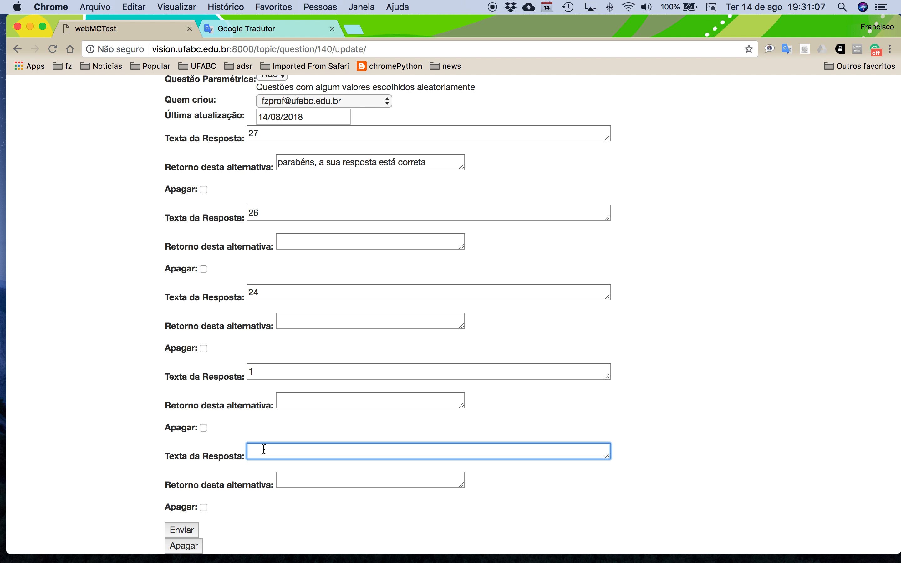
text(-100)
click(185, 526)
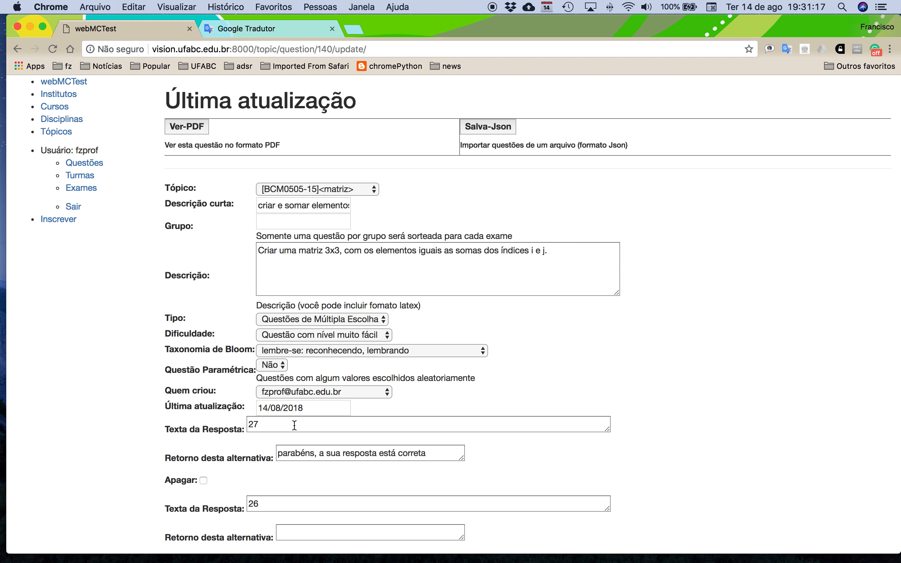
Step: Generate the matrix question's PDF twice to compare the order of its alternatives, then return to the question
click(176, 129)
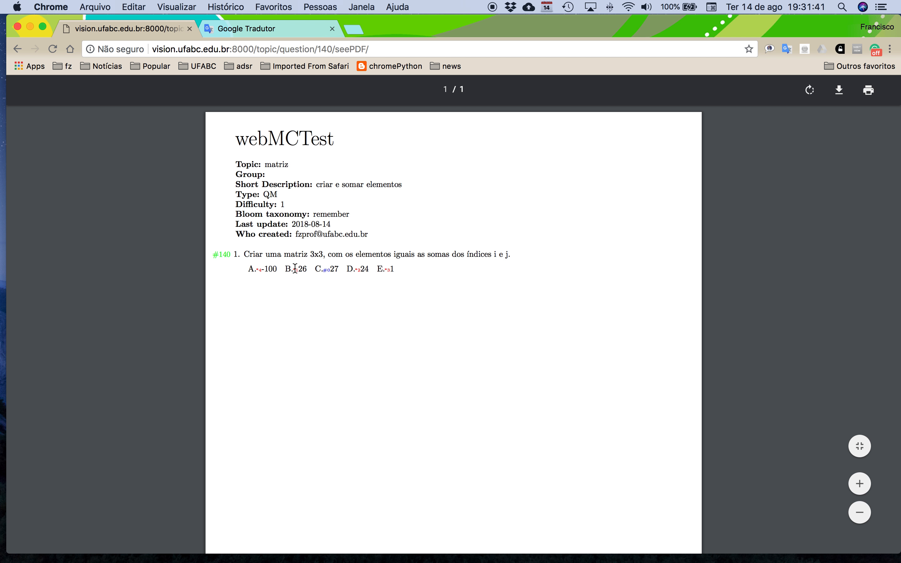
click(17, 49)
click(187, 127)
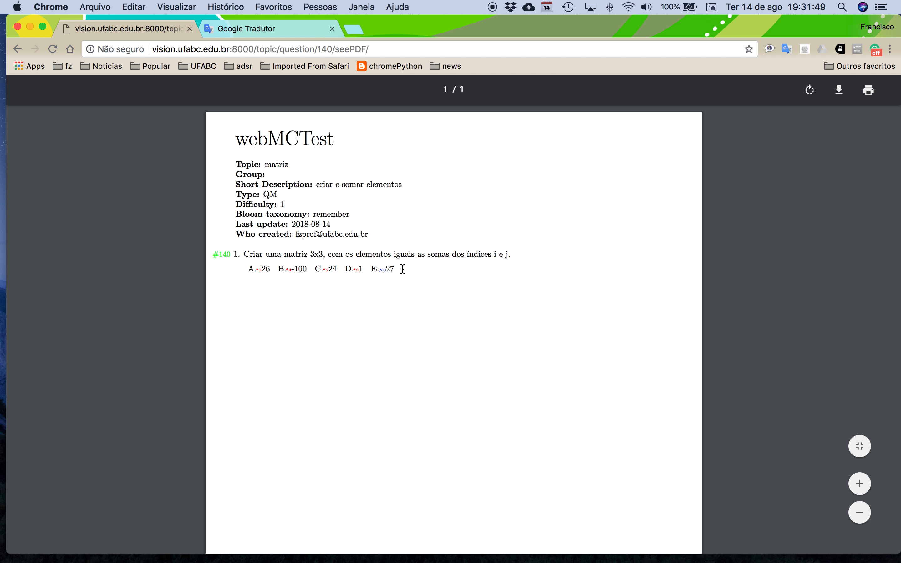
click(18, 49)
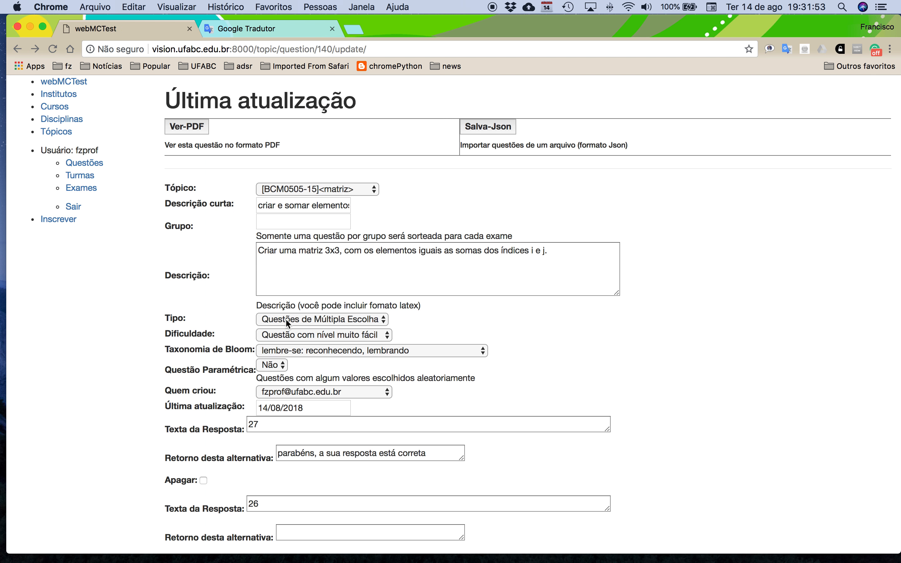
Step: In the Recuperação exam of class Teste123, select the consecutive matriz questions from #0140 (criar e somar elementos) through #0004 (matriz0)
click(81, 188)
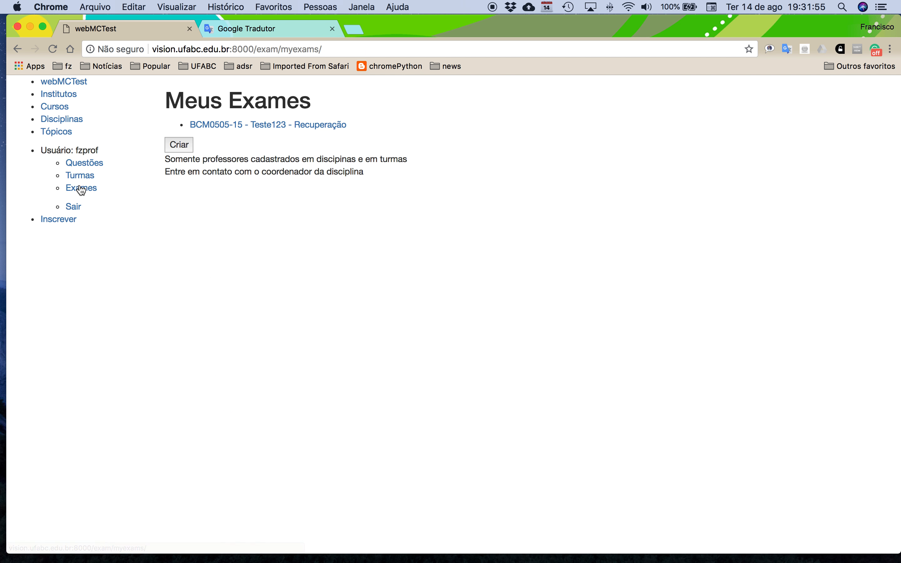
click(237, 125)
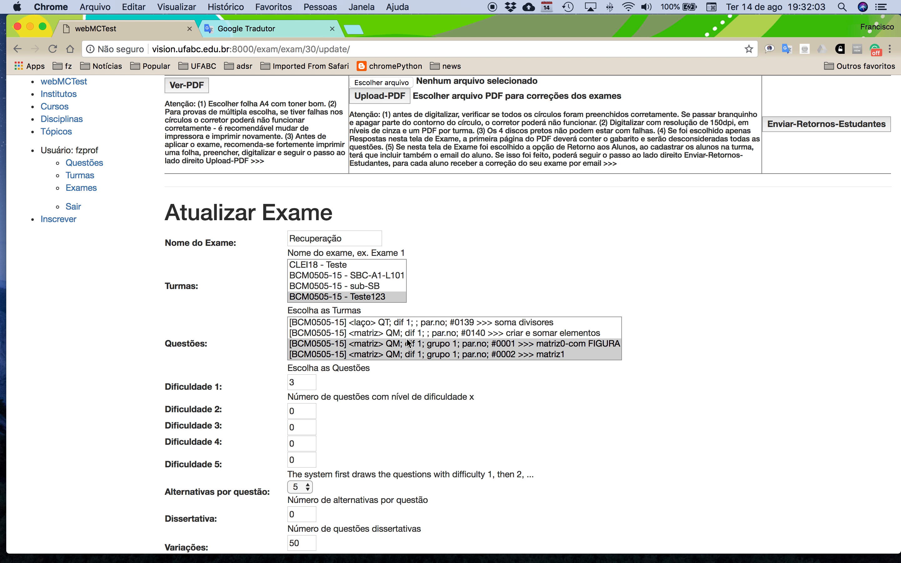
click(422, 332)
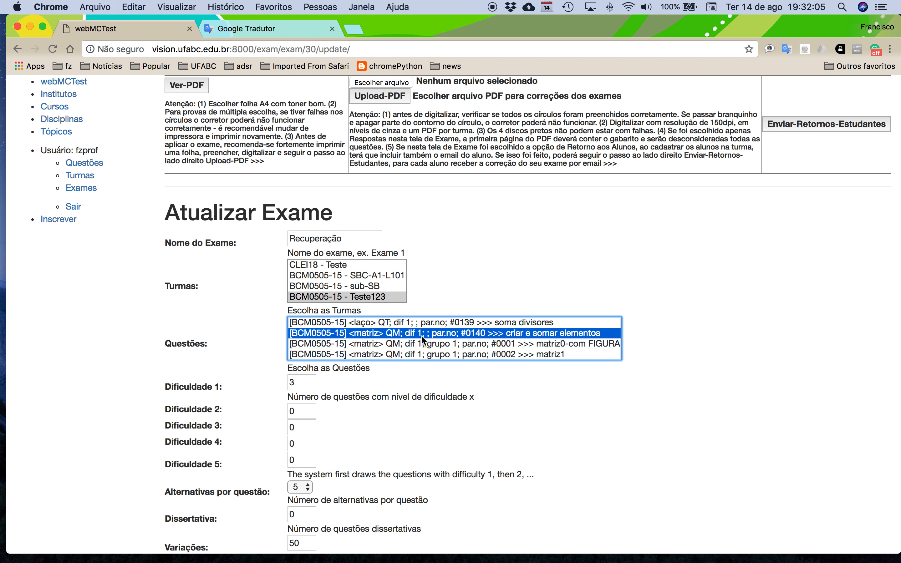
key(shift+Down)
key(shift+Down)
key(shift+Down)
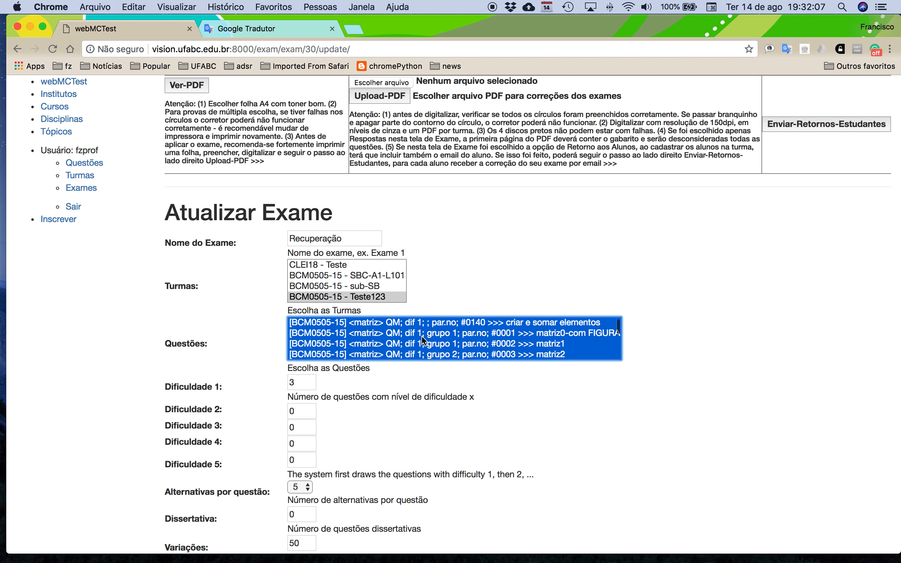
key(shift+Down)
key(shift+Down)
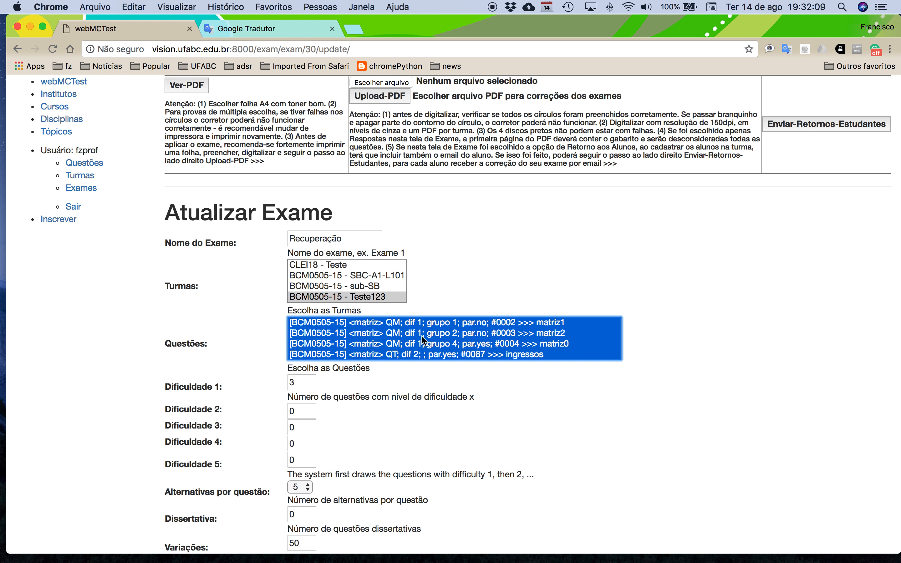
key(shift+Up)
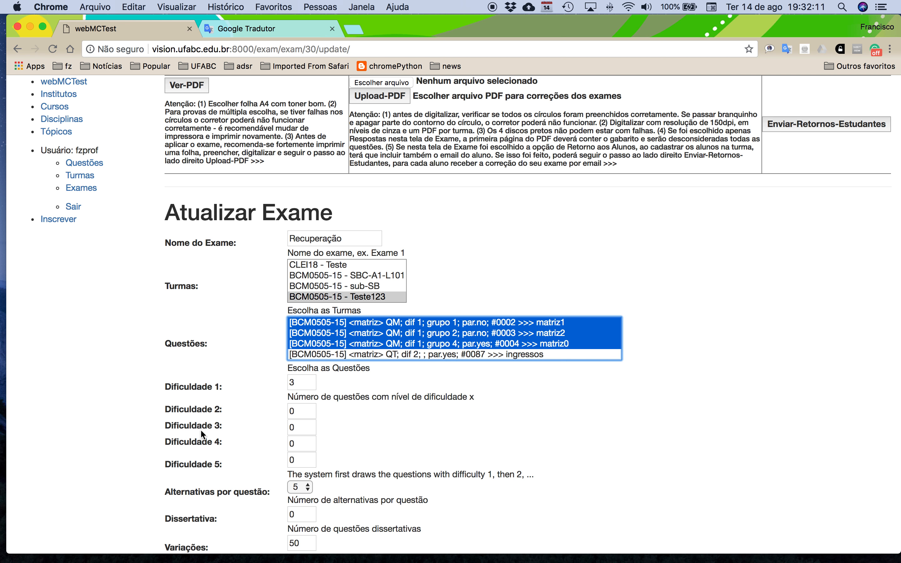
Step: Set the number of difficulty 1 questions to 4 and submit the exam update
scroll(199, 428, down, 10)
scroll(201, 434, up, 8)
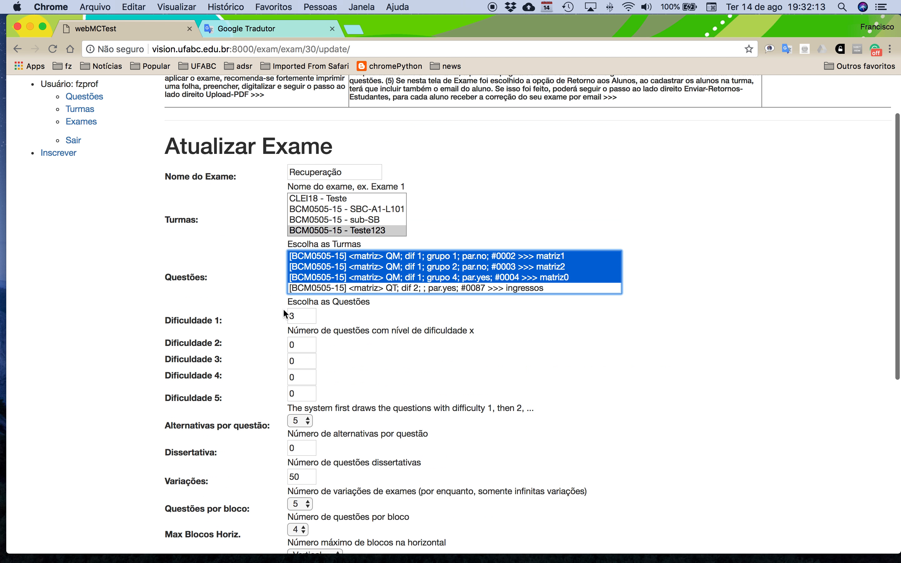
double_click(287, 316)
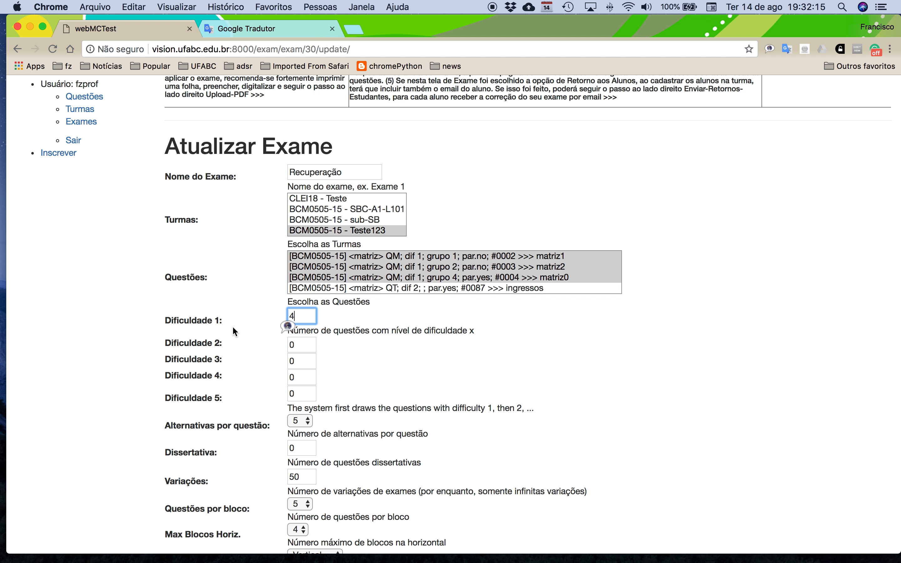
text(4)
scroll(233, 326, down, 8)
click(186, 531)
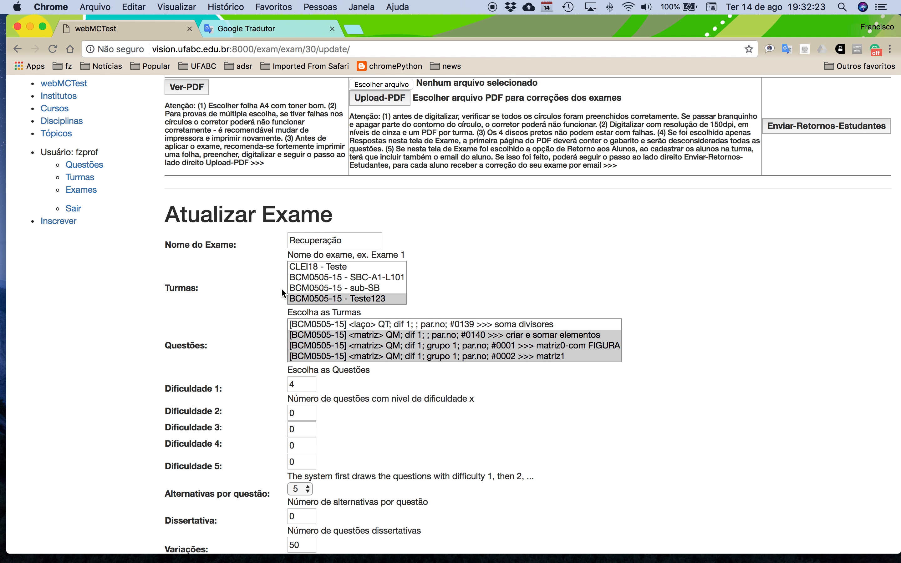
Step: Generate the Recuperação exam's PDF and examine the answer grid and the multiple-choice questions on both pages
click(194, 89)
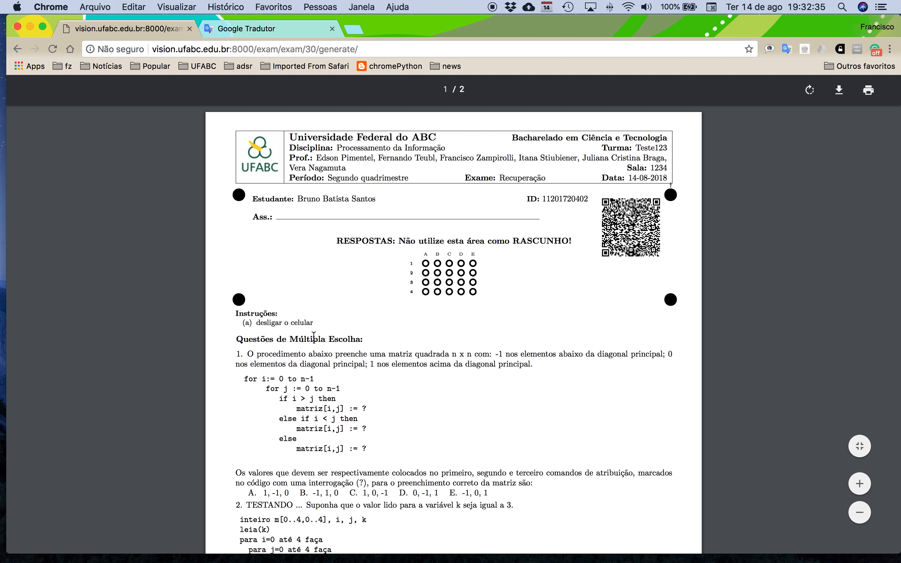
scroll(314, 337, down, 5)
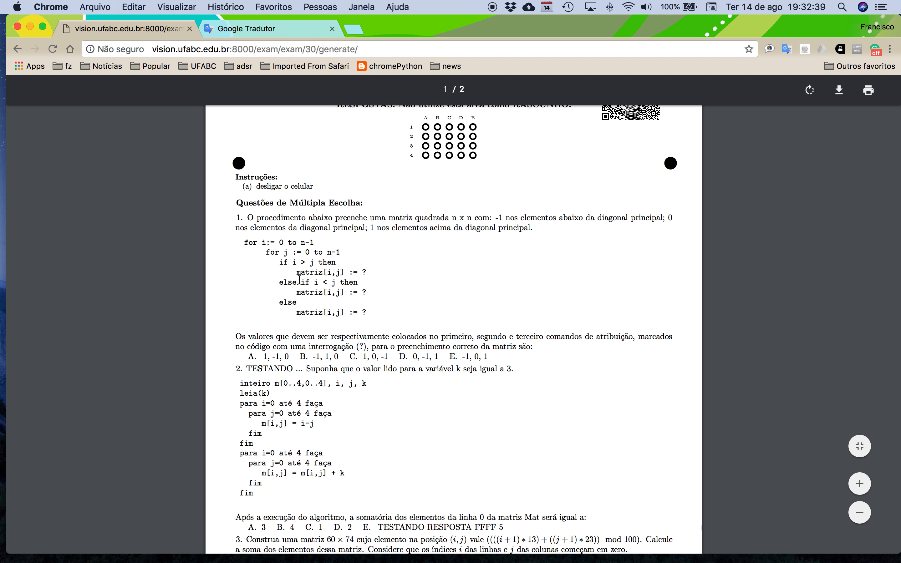
scroll(304, 393, down, 6)
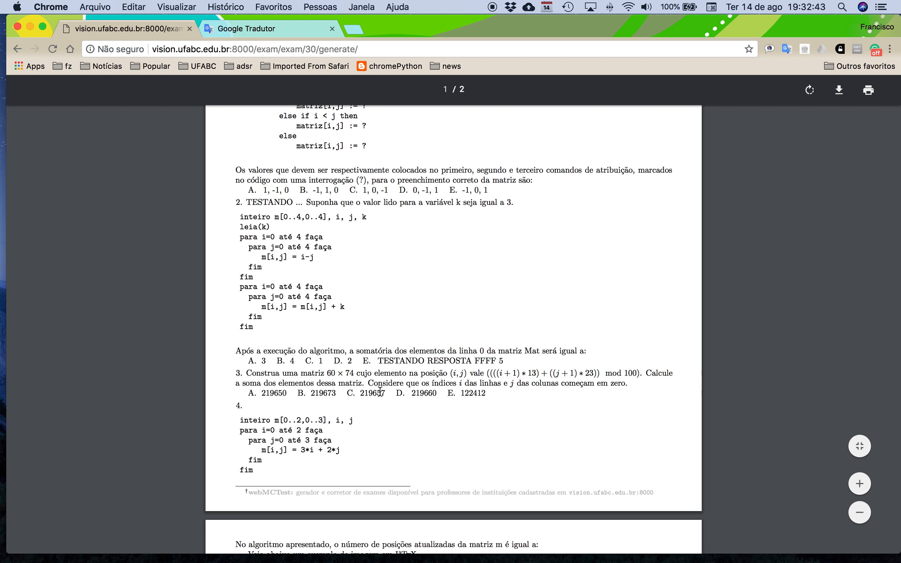
scroll(274, 450, down, 10)
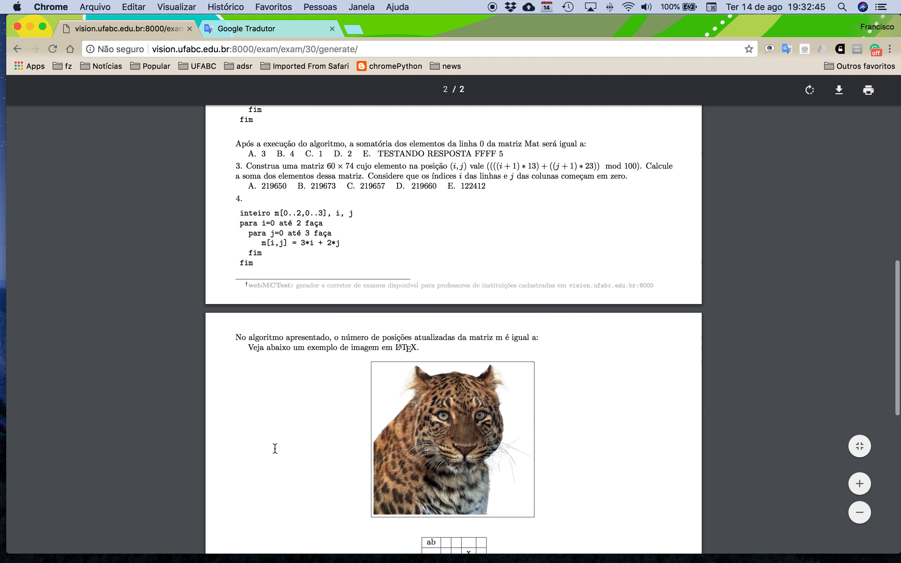
scroll(290, 328, down, 3)
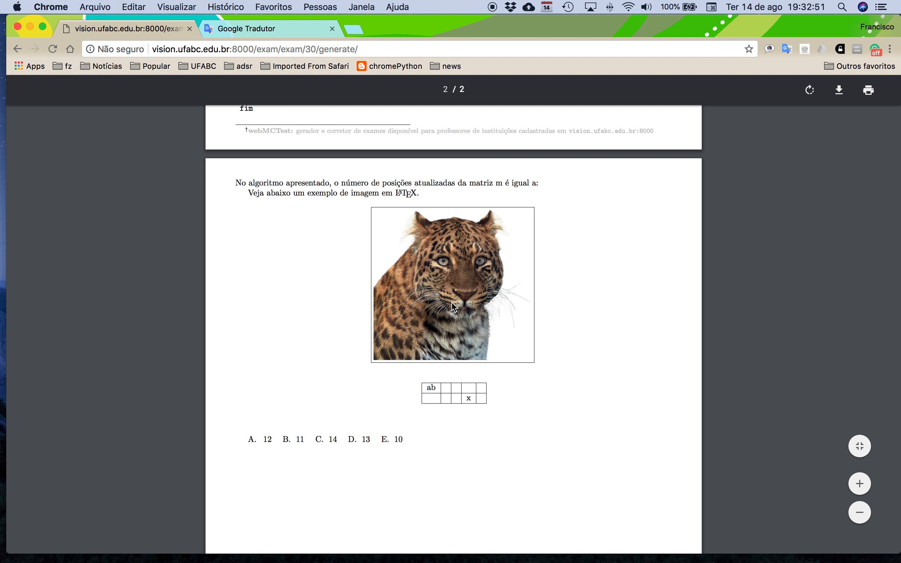
scroll(454, 307, down, 3)
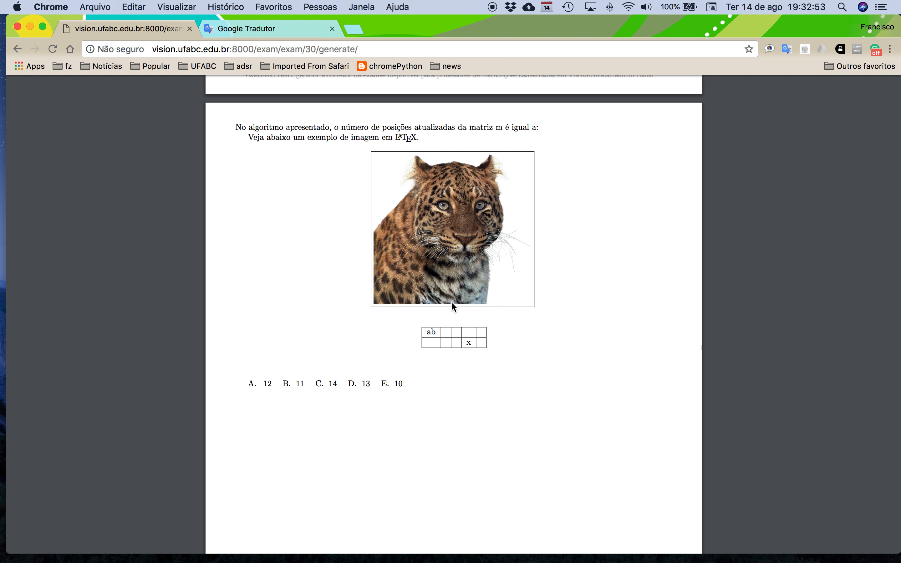
scroll(454, 307, up, 2)
scroll(453, 307, up, 10)
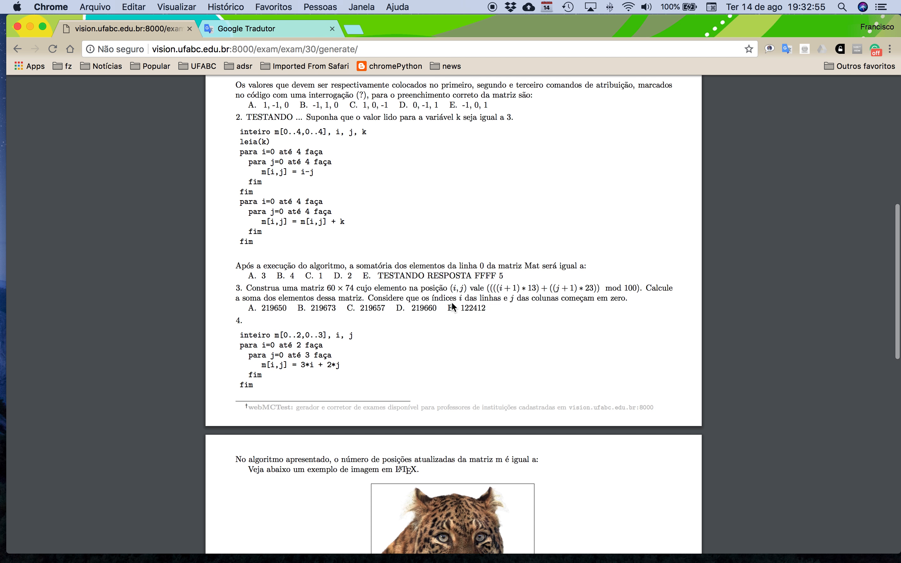
scroll(453, 304, up, 8)
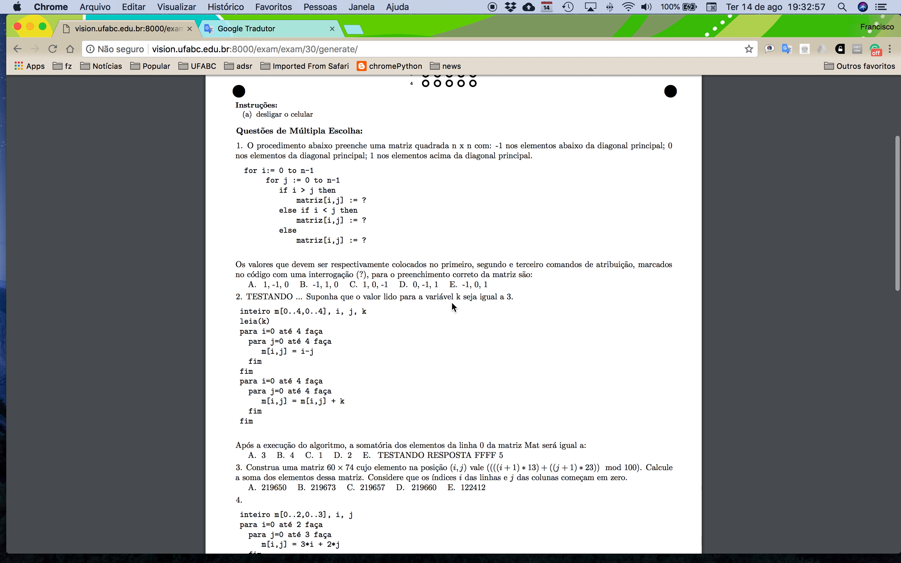
scroll(452, 306, up, 4)
scroll(452, 306, down, 6)
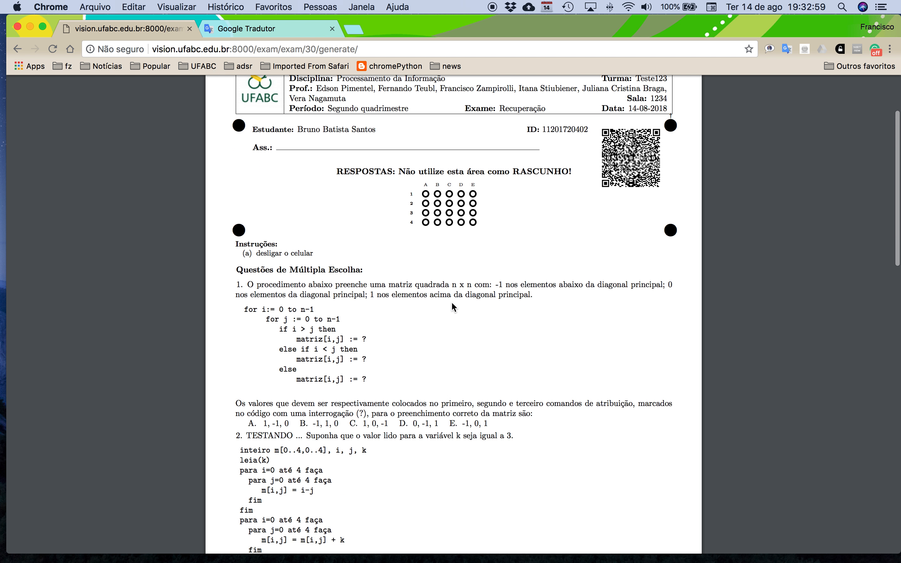
scroll(453, 305, down, 5)
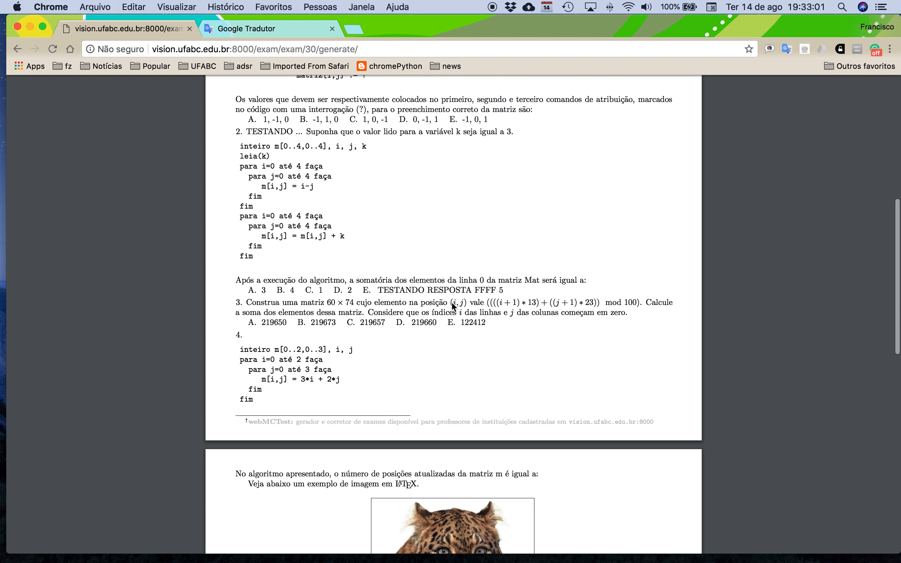
scroll(452, 304, down, 3)
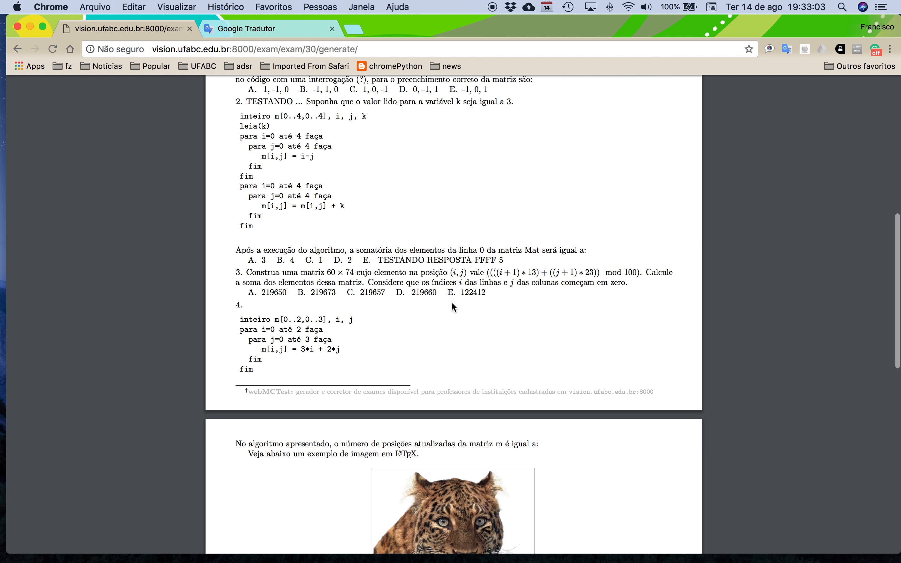
scroll(453, 303, down, 3)
scroll(452, 304, up, 15)
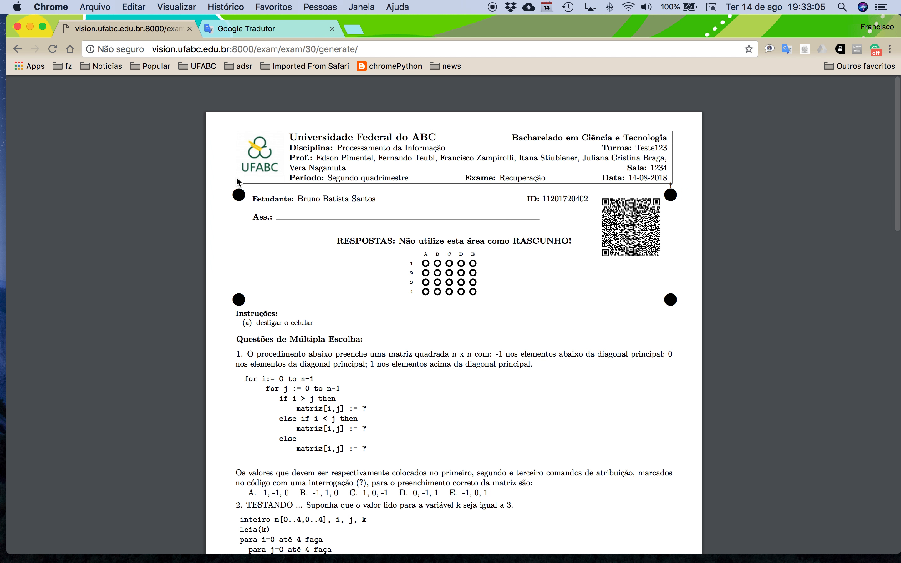
Step: Generate the exam's PDF again and review which questions were drawn and how their alternatives are ordered
click(18, 49)
click(184, 92)
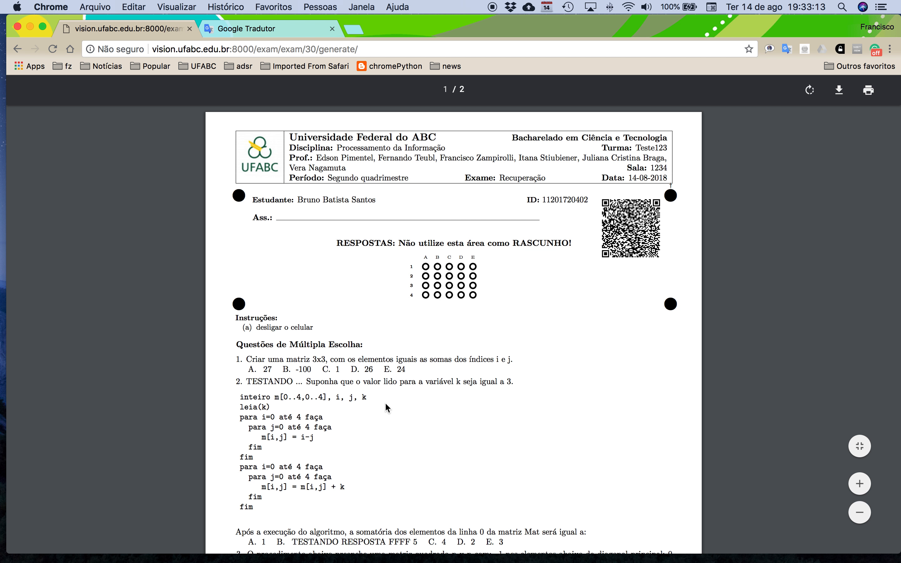
scroll(385, 402, down, 3)
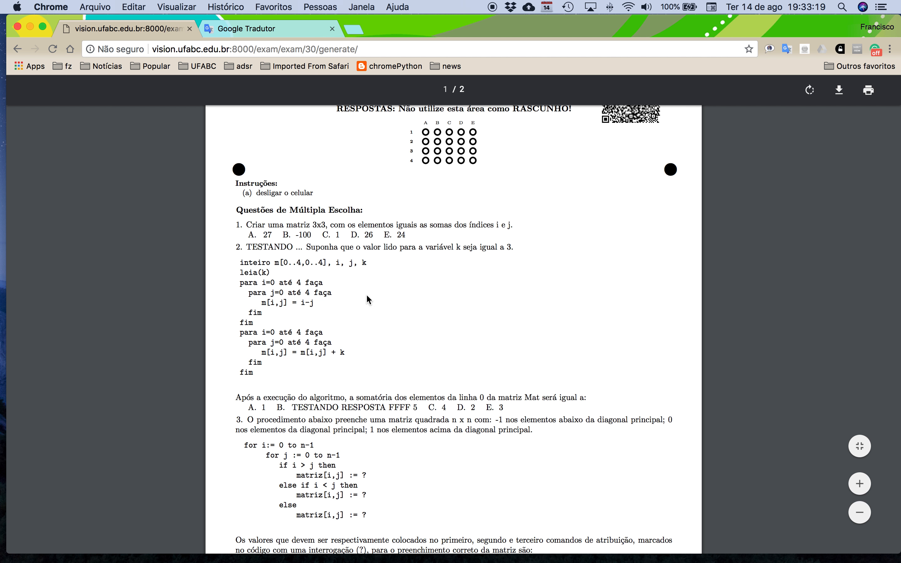
scroll(363, 309, down, 4)
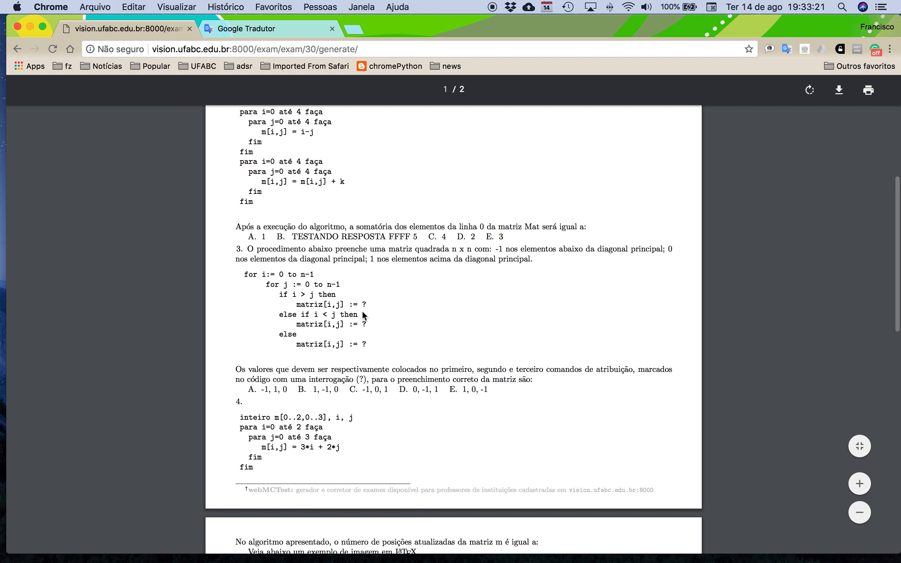
scroll(364, 314, down, 6)
scroll(364, 313, down, 5)
scroll(363, 313, up, 20)
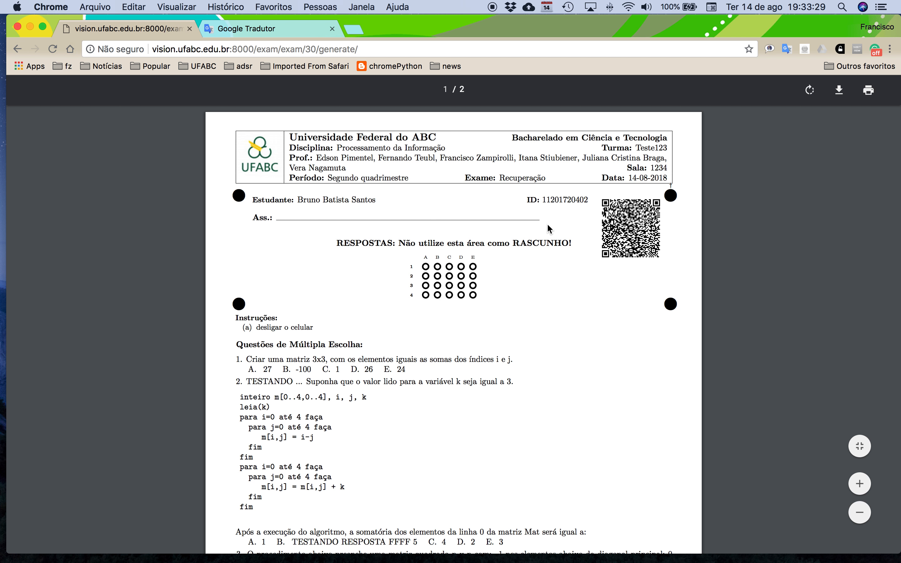
scroll(436, 282, down, 1)
scroll(436, 282, down, 5)
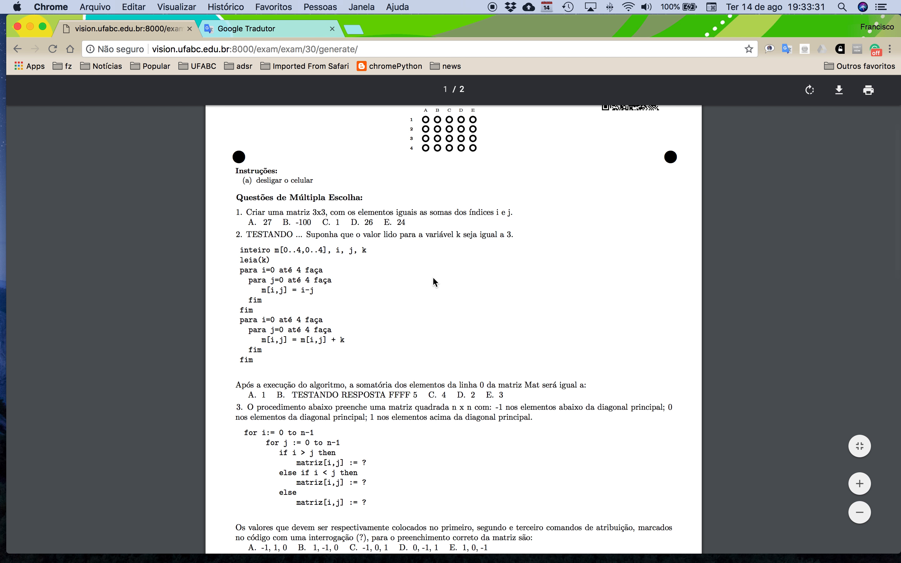
scroll(754, 162, up, 5)
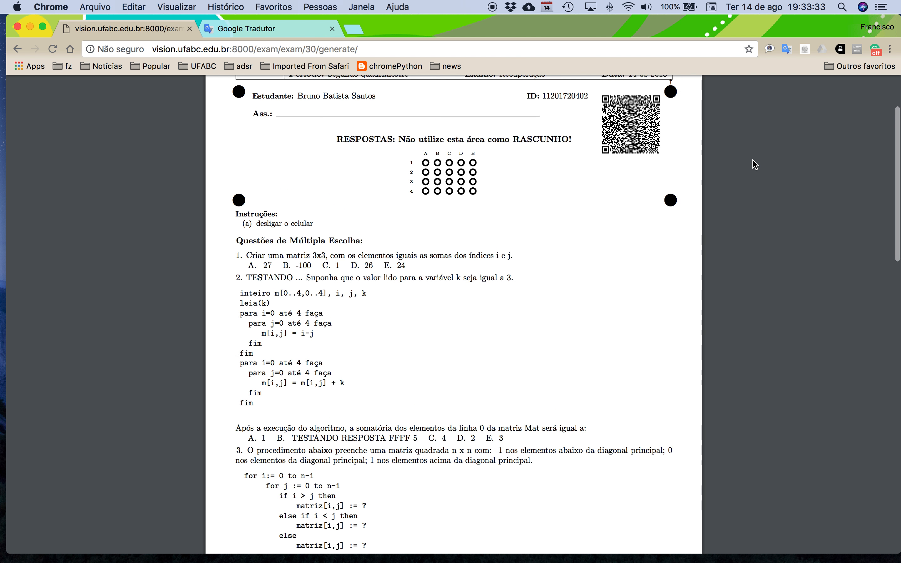